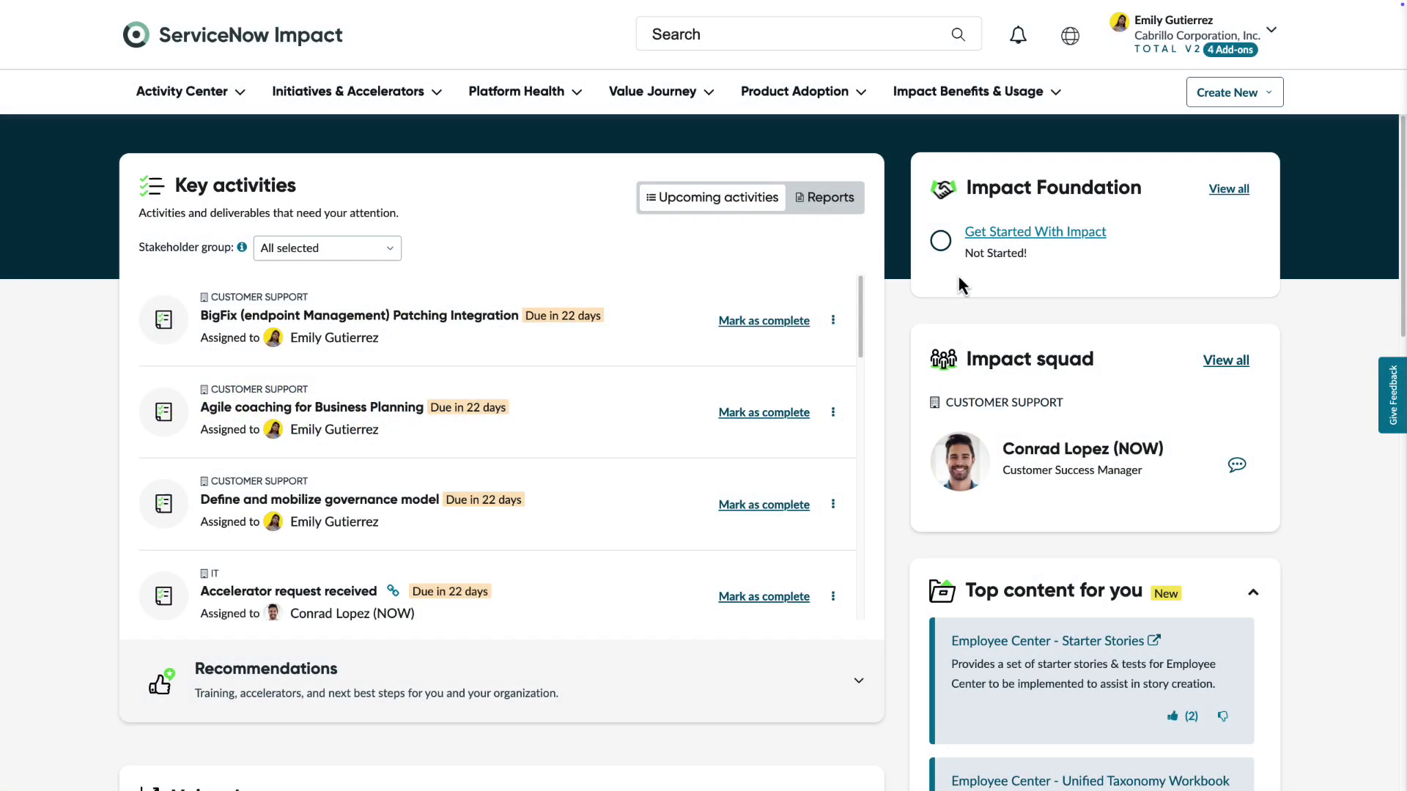
- Start managing objectives and outcomes with Customer Workflow's Customer Service Management (CSM) as the product
{"action": "left_click", "coordinate": [652, 91]}
{"action": "left_click", "coordinate": [684, 135]}
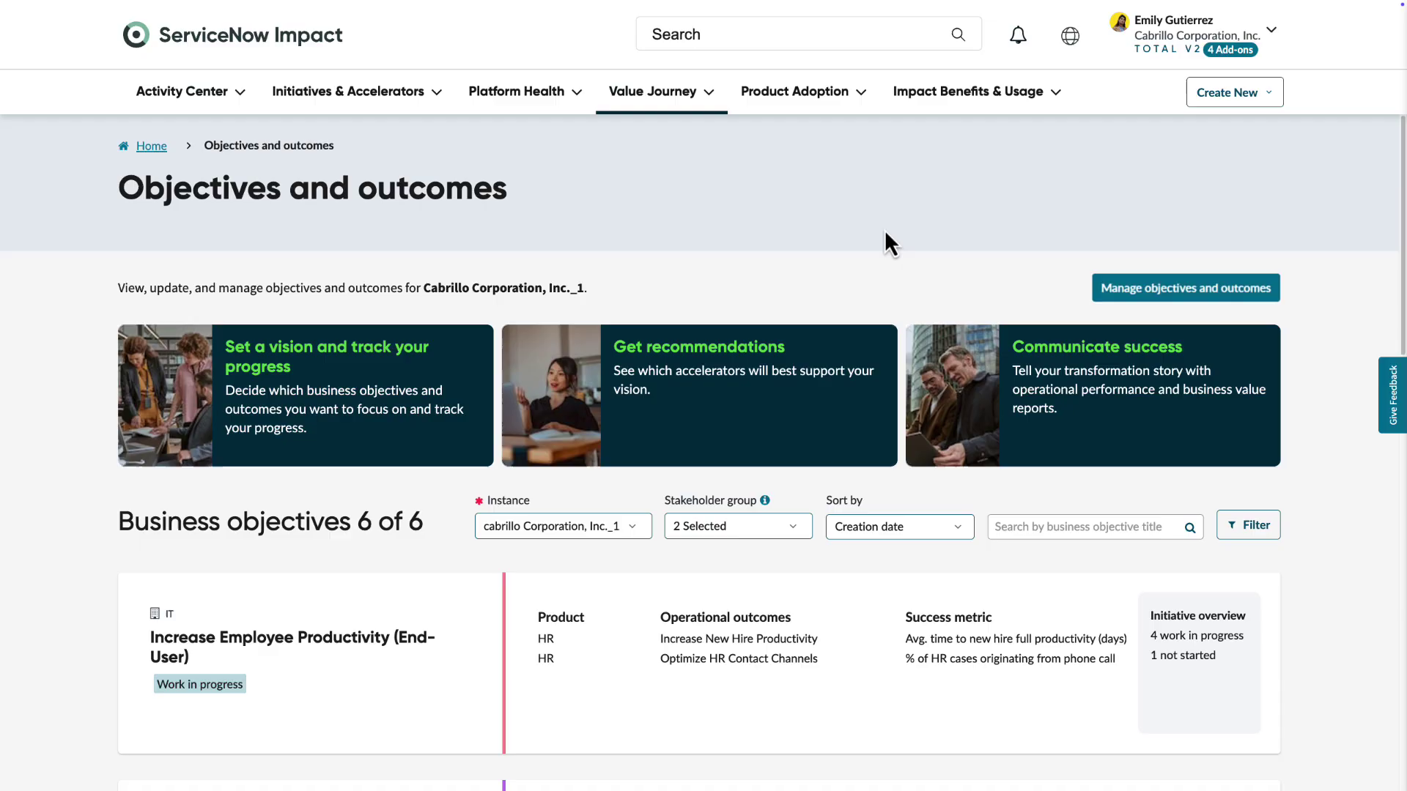
{"action": "left_click", "coordinate": [1097, 295]}
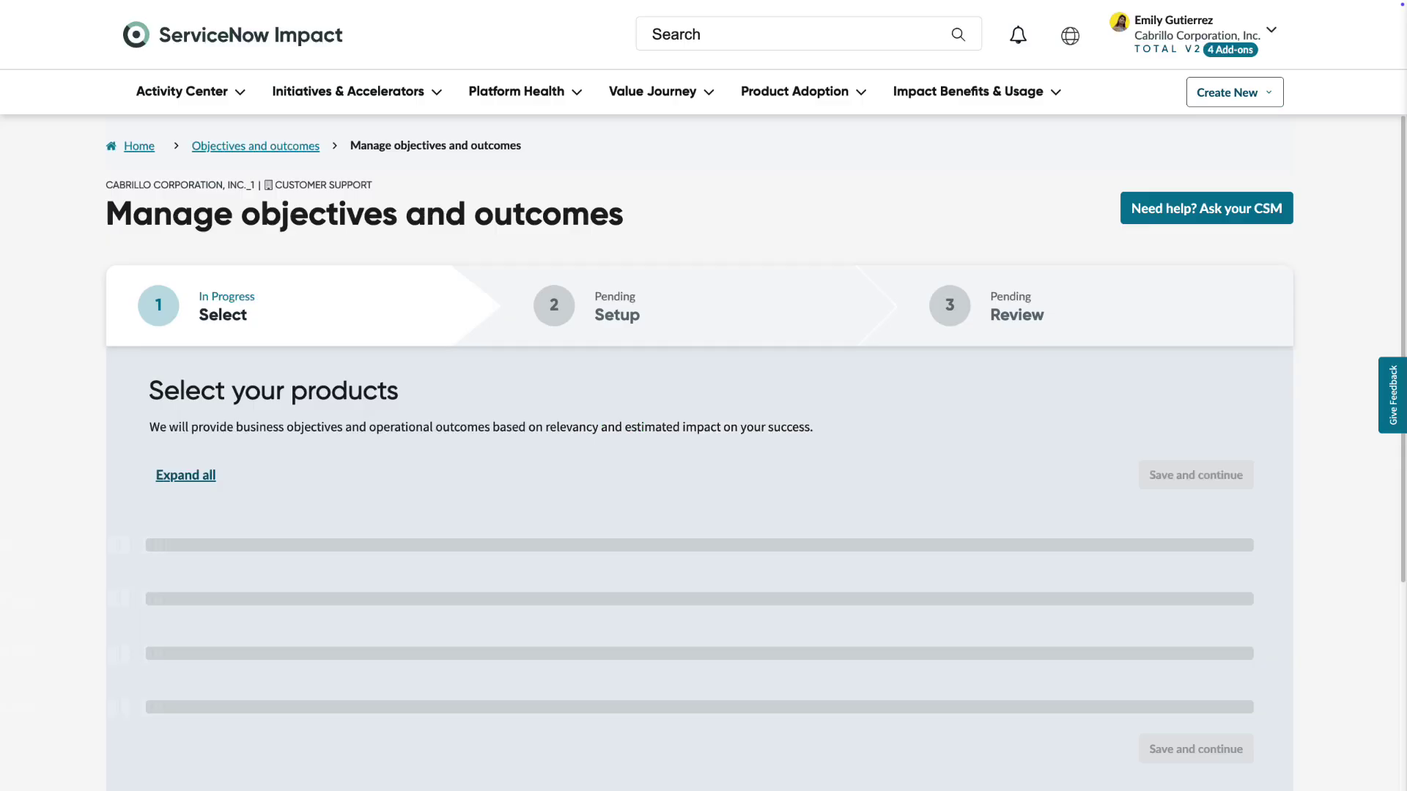
{"action": "scroll", "coordinate": [907, 495], "scroll_direction": "down", "scroll_amount": 3}
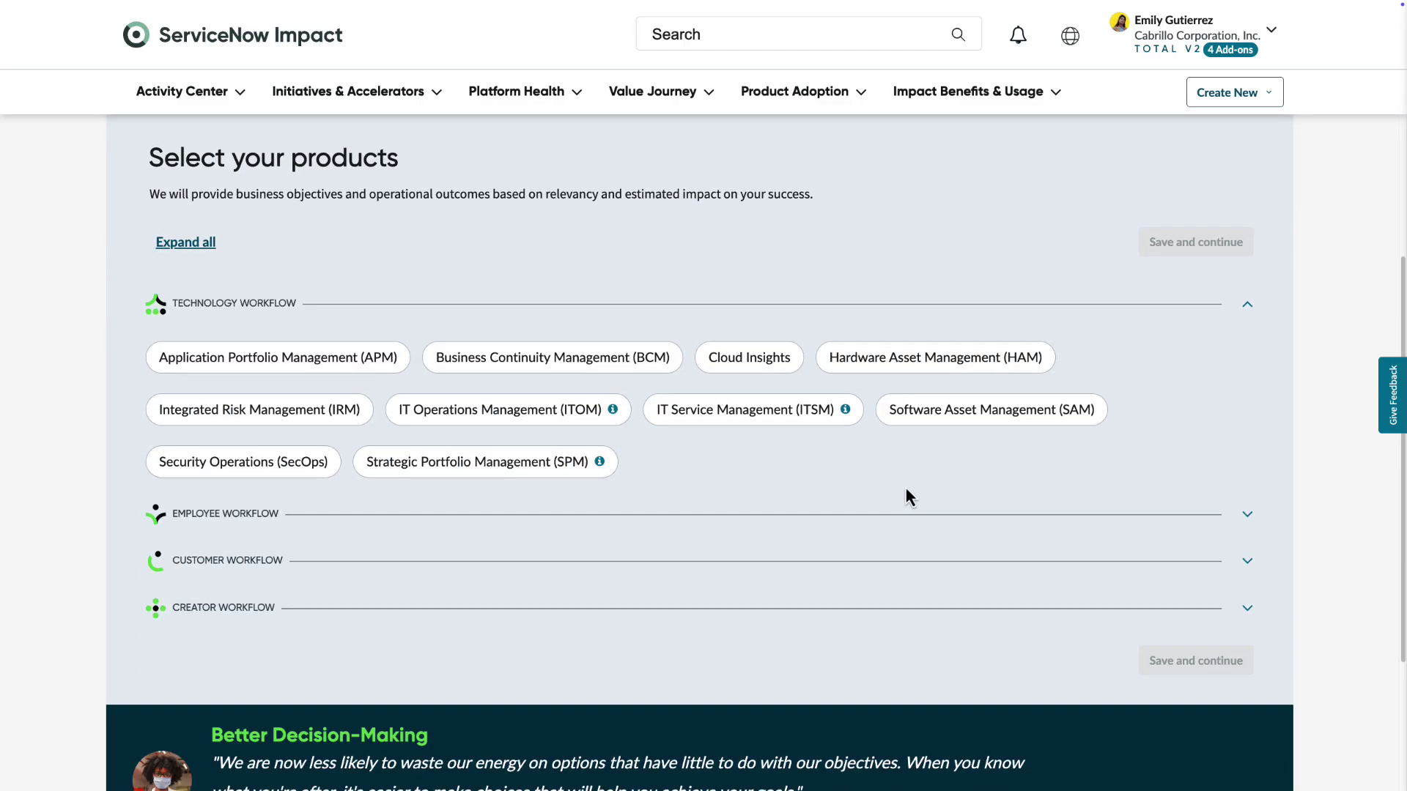
{"action": "left_click", "coordinate": [897, 574]}
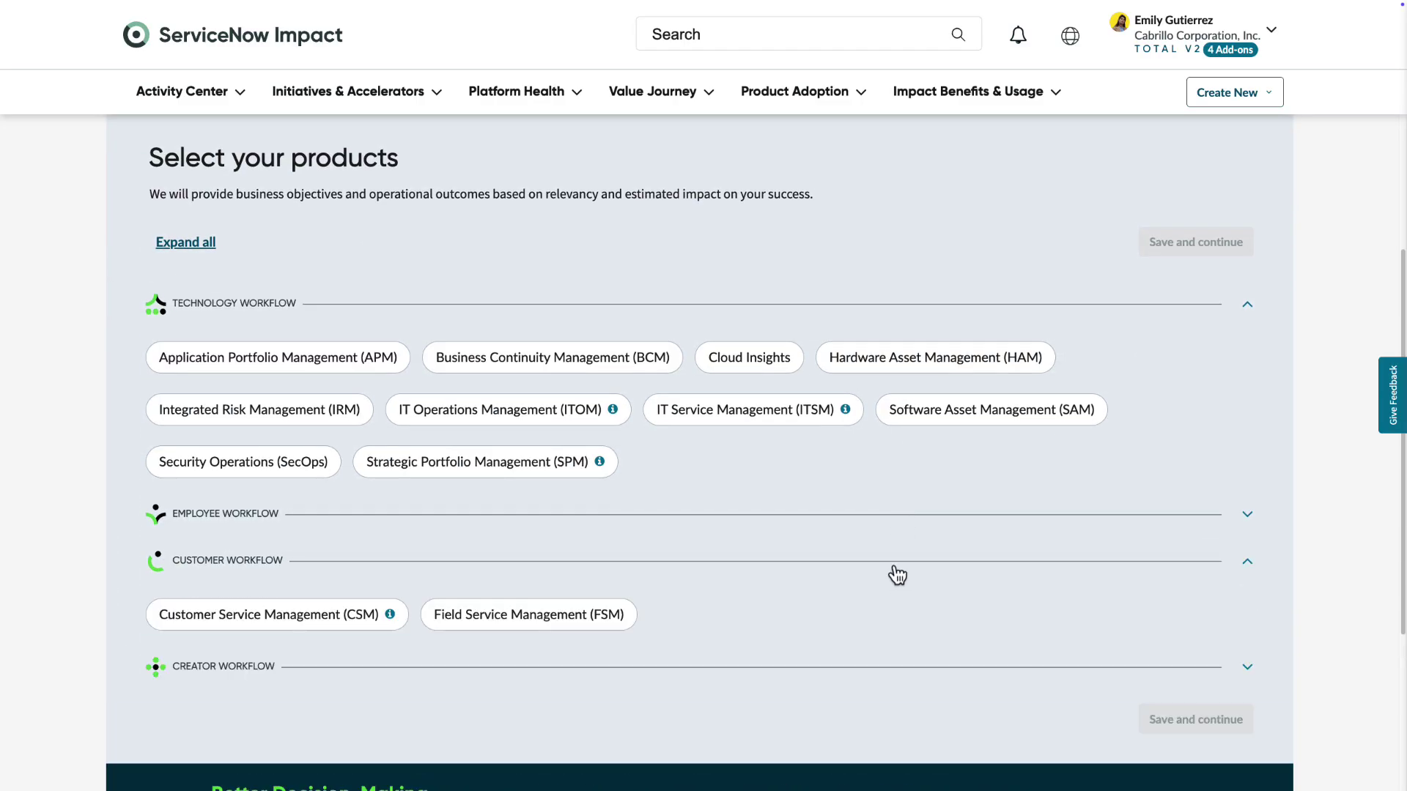
{"action": "left_click", "coordinate": [336, 618]}
{"action": "left_click", "coordinate": [1229, 256]}
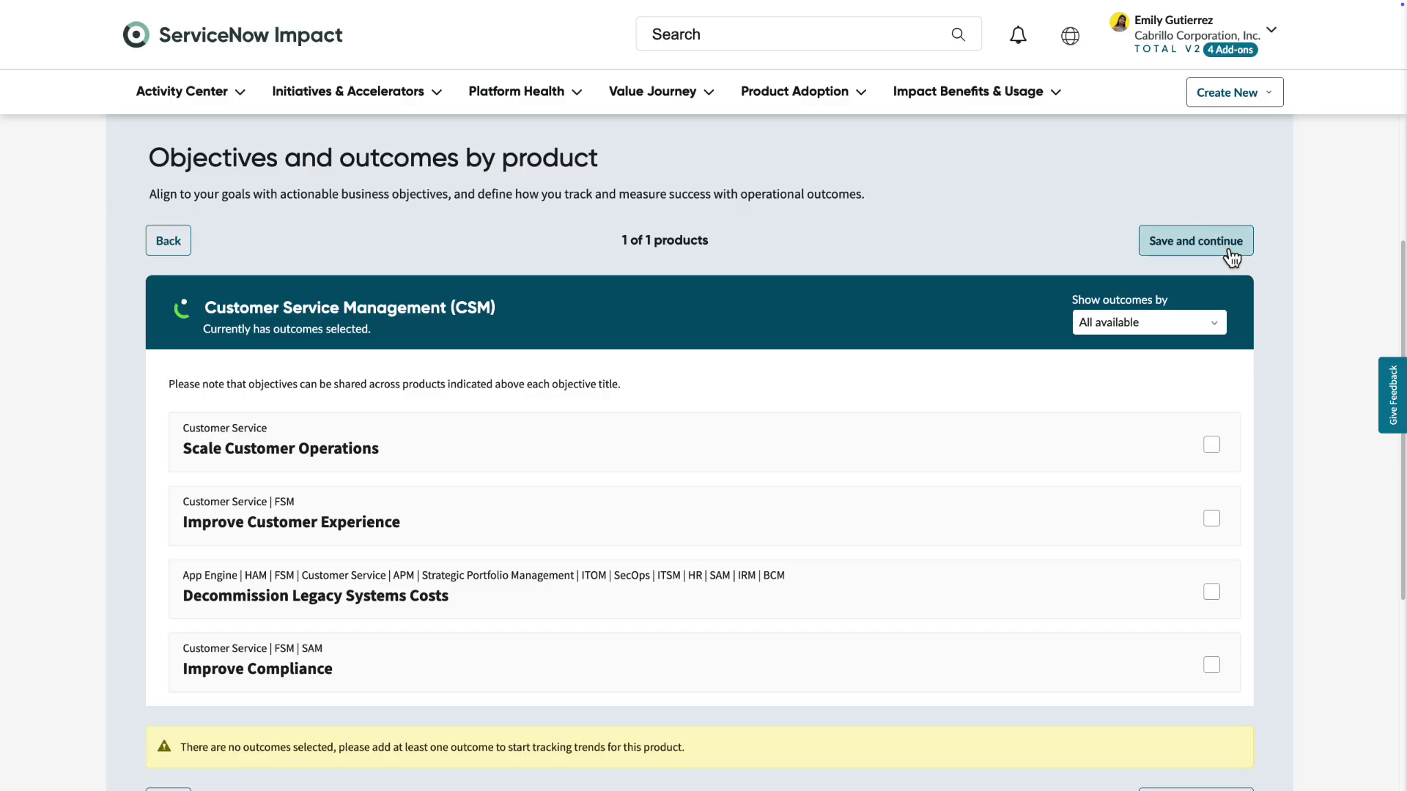
- Add Scale Customer Operations with Reduce Request Processing Effort, Increase New Agent Productivity, Reduce Case Volume outcomes, confirmed
{"action": "left_click", "coordinate": [1210, 449]}
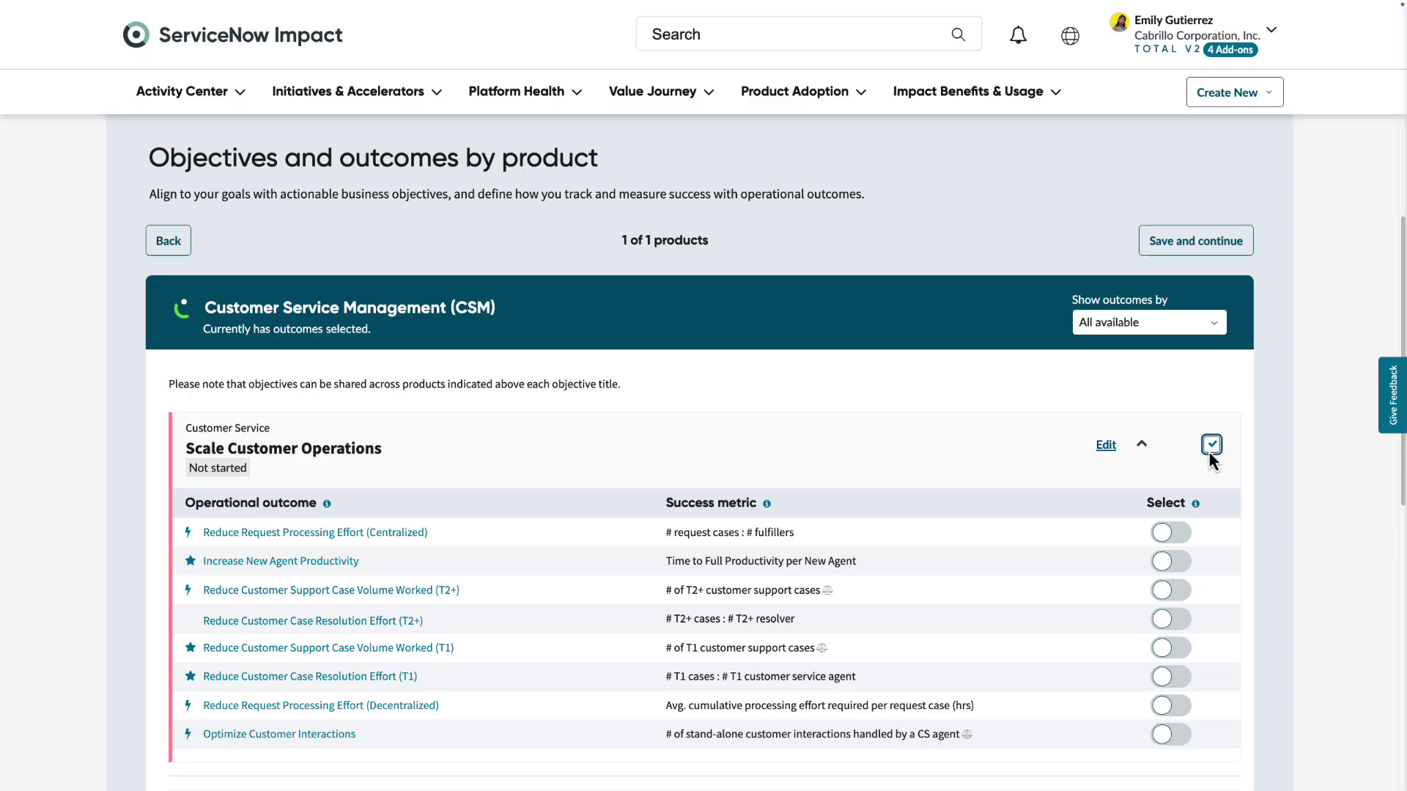
{"action": "scroll", "coordinate": [1210, 458], "scroll_direction": "down", "scroll_amount": 2}
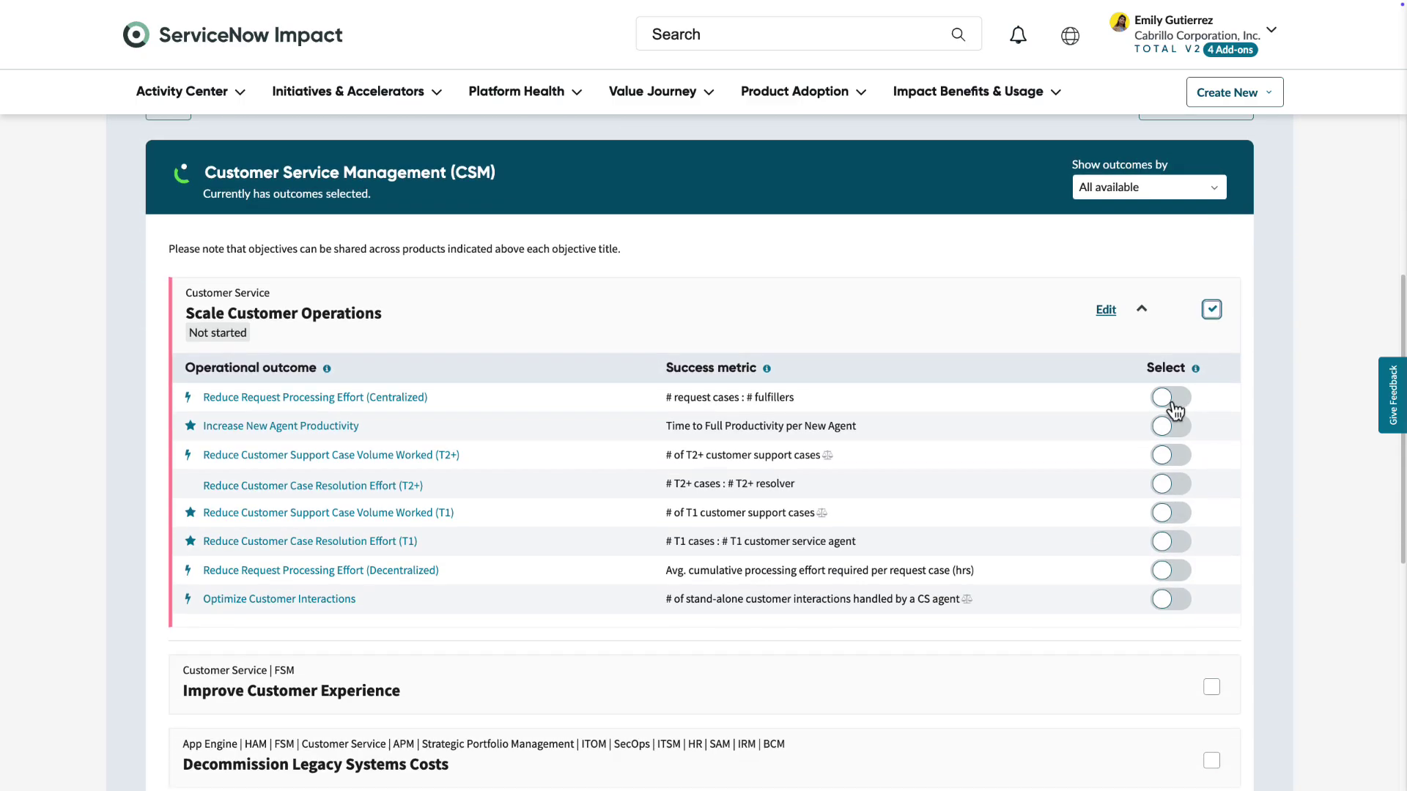
{"action": "left_click", "coordinate": [1170, 400]}
{"action": "left_click", "coordinate": [1171, 427]}
{"action": "left_click", "coordinate": [1173, 455]}
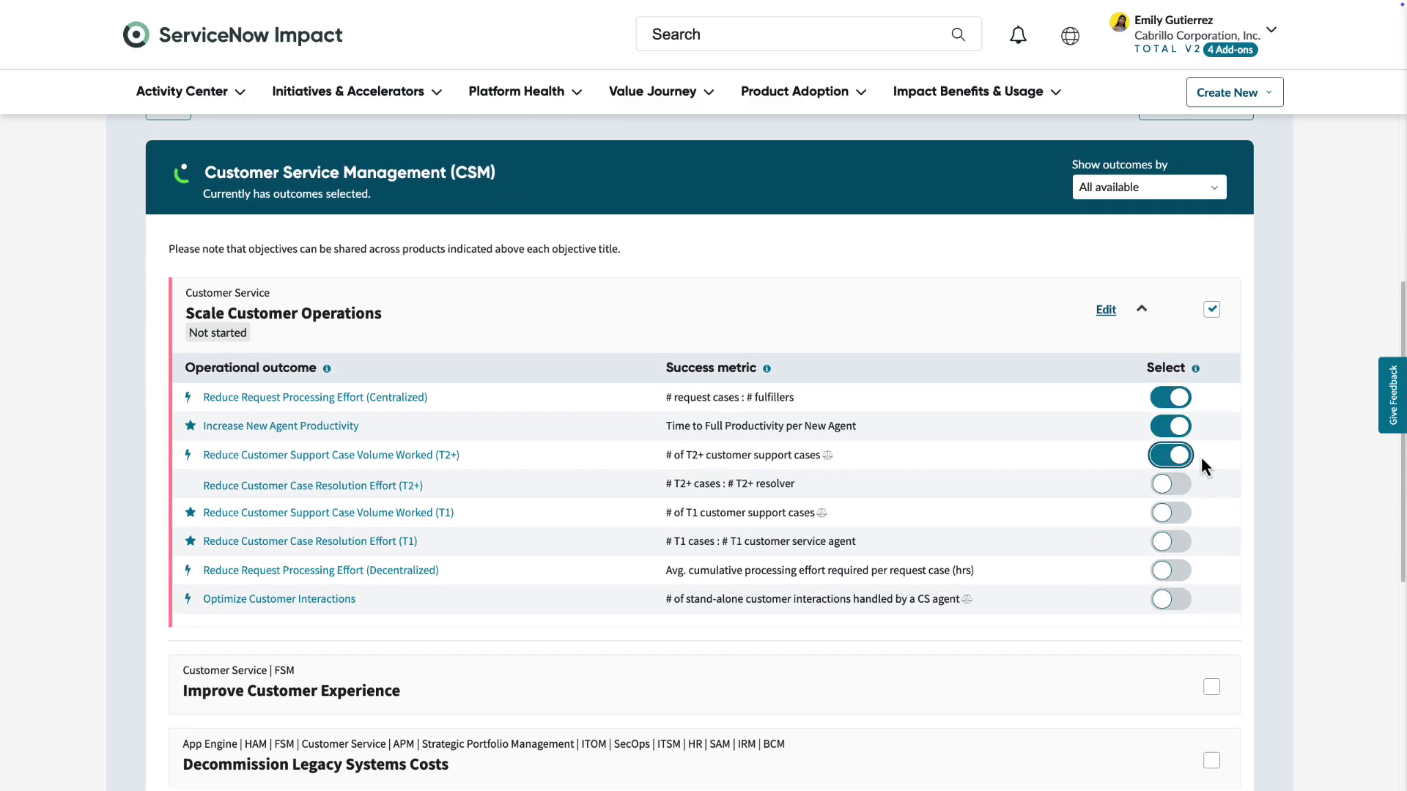
{"action": "scroll", "coordinate": [1223, 453], "scroll_direction": "up", "scroll_amount": 3}
{"action": "left_click", "coordinate": [1210, 299]}
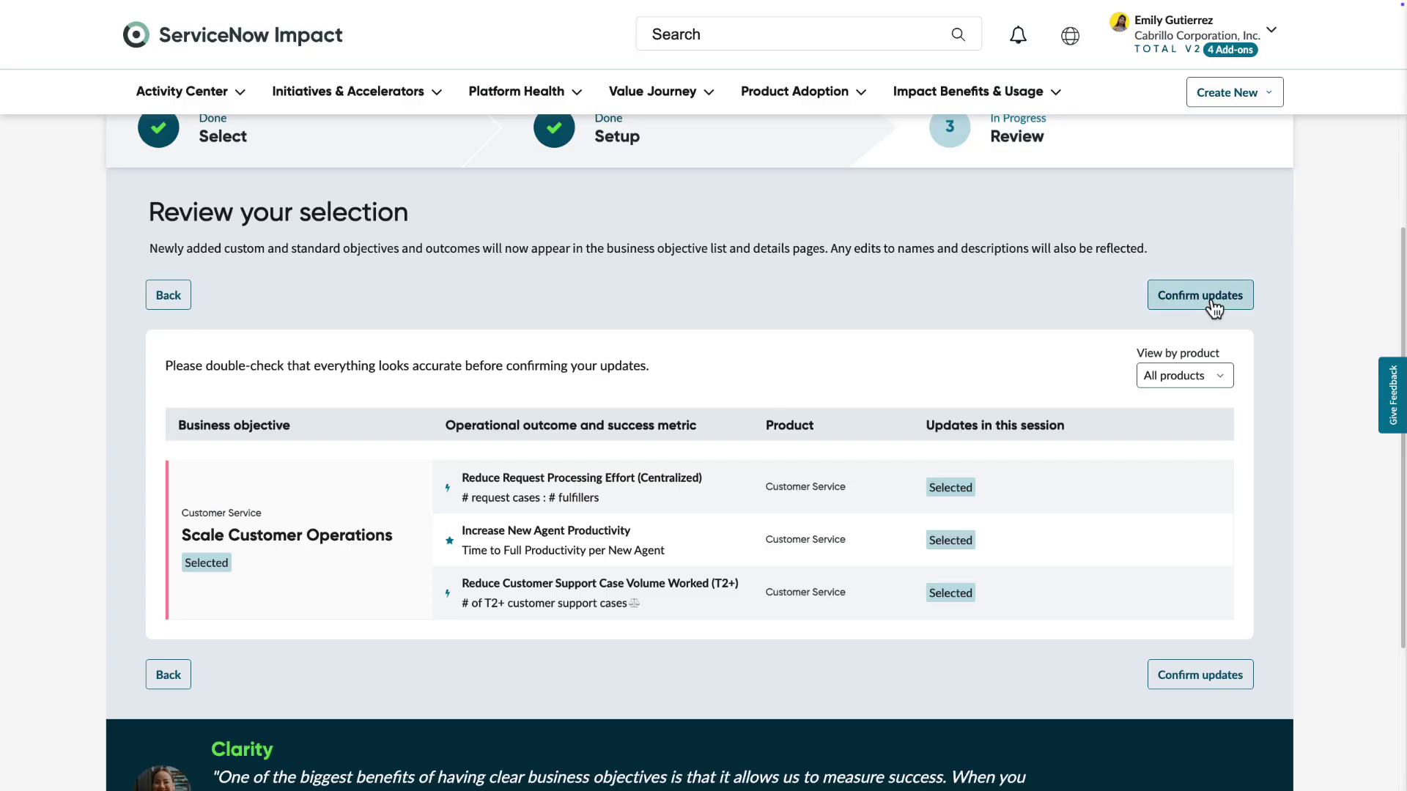
{"action": "left_click", "coordinate": [1210, 306]}
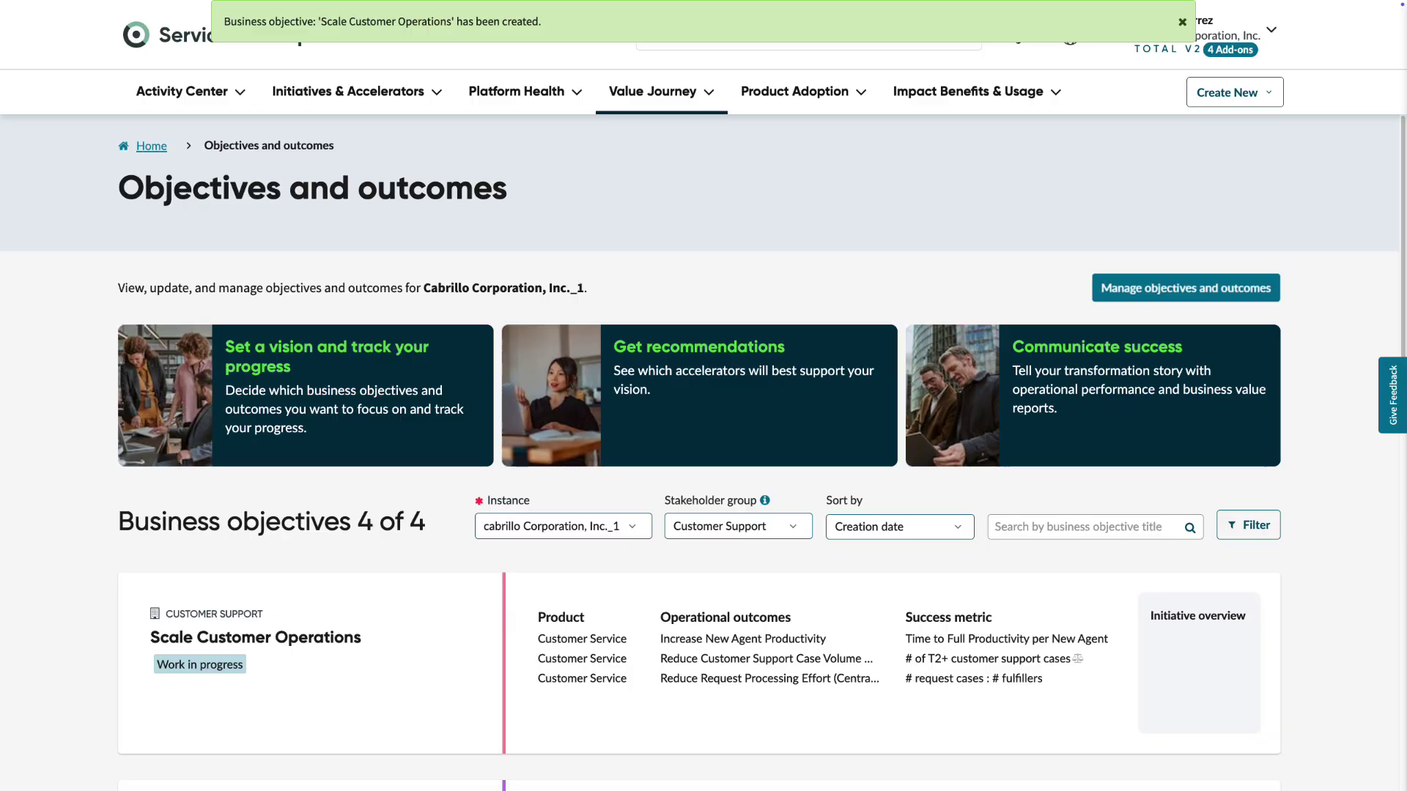
- Open the Scale Customer Operations objective card to reach the Impact Value Management - CSM Store listing
{"action": "left_click", "coordinate": [428, 647]}
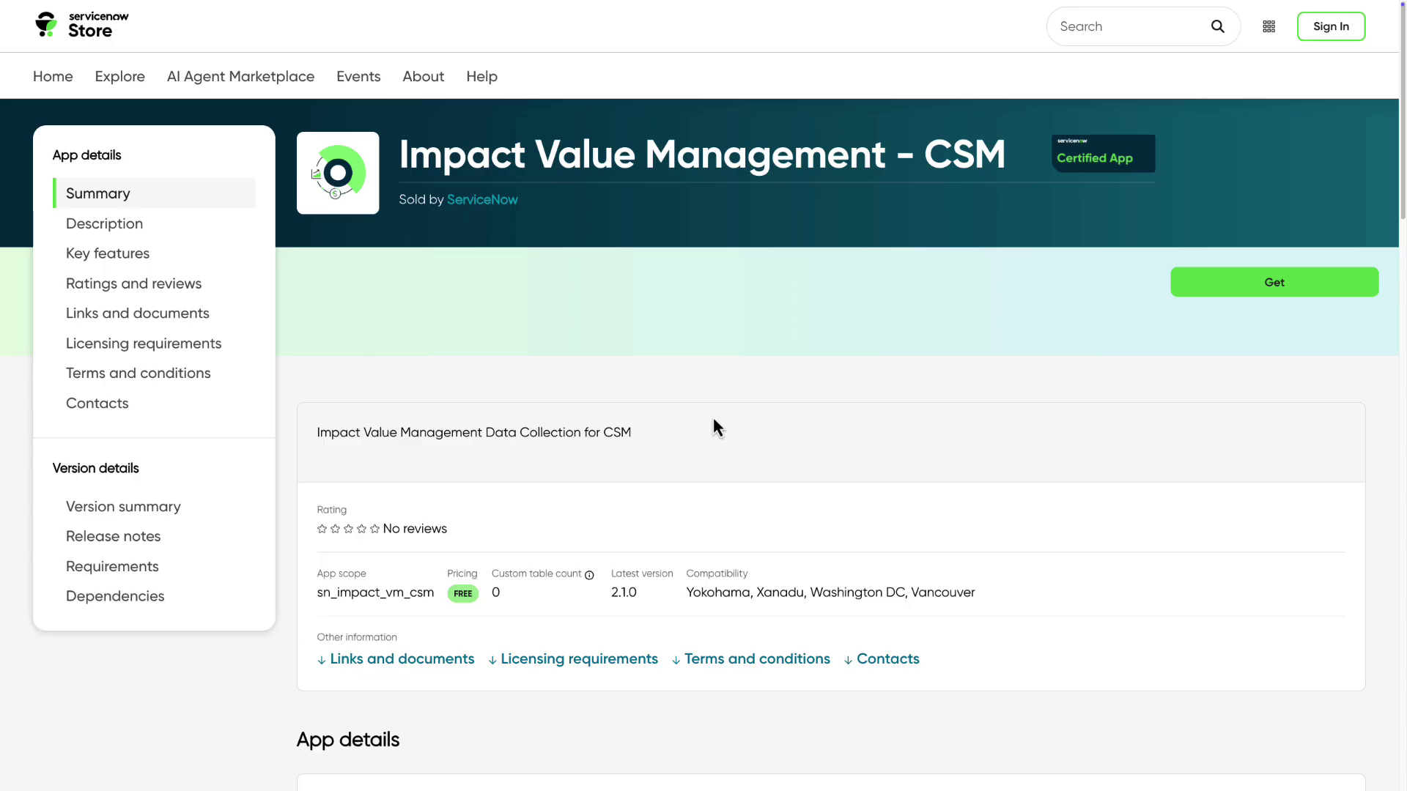
- Read the CSM Data Collection App Configuration Guide PDF's configuration steps and SNC Access Control Plugin section
{"action": "left_click", "coordinate": [421, 659]}
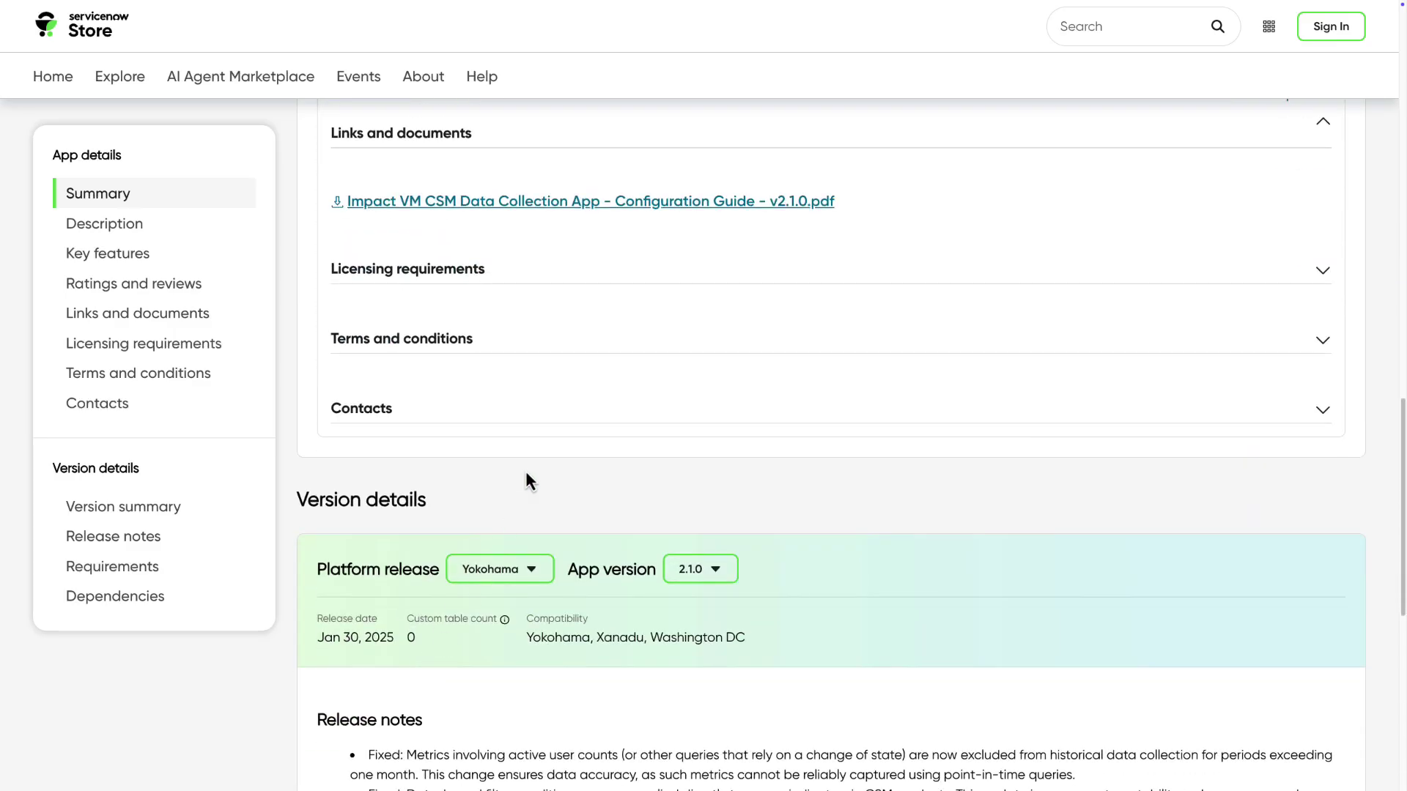
{"action": "left_click", "coordinate": [604, 205]}
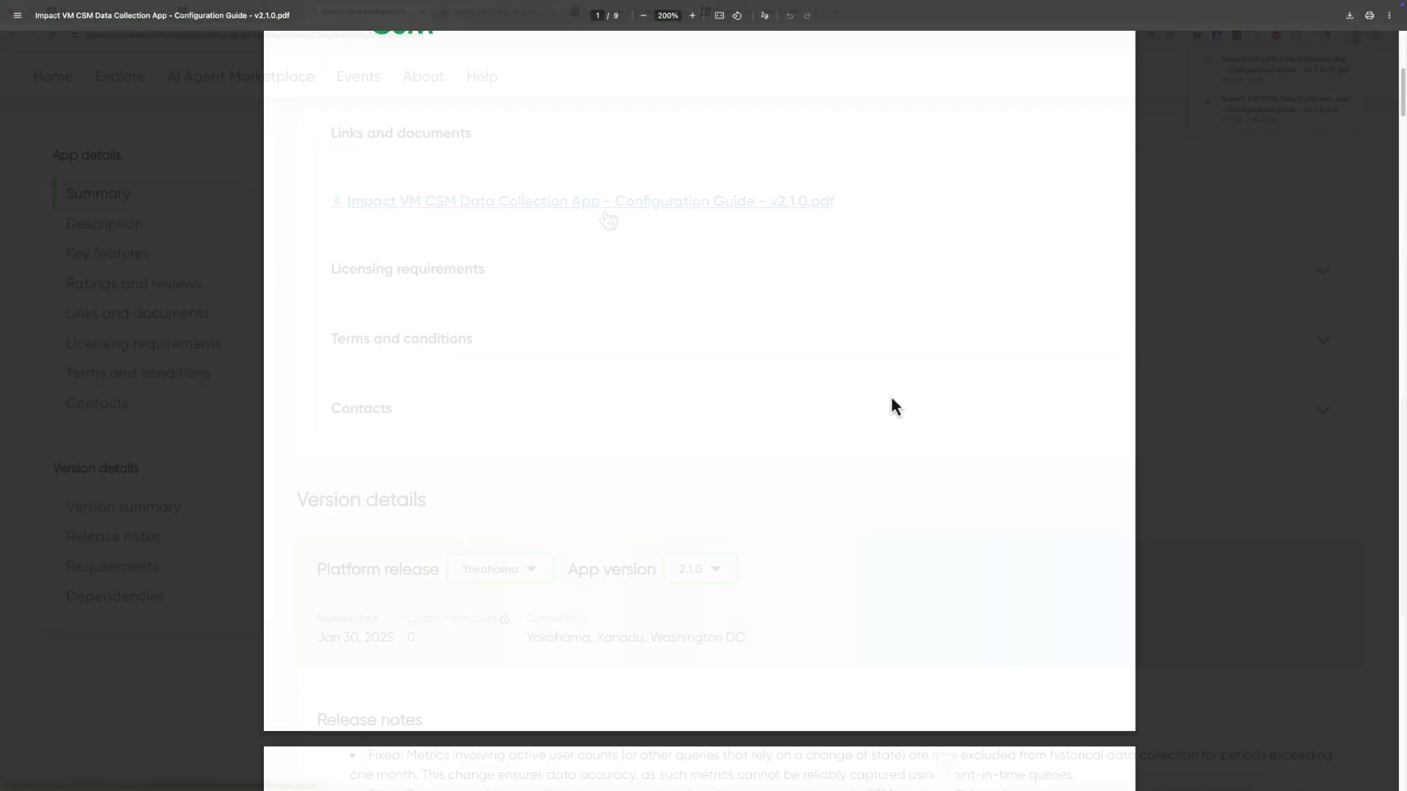
{"action": "scroll", "coordinate": [891, 397], "scroll_direction": "down", "scroll_amount": 2}
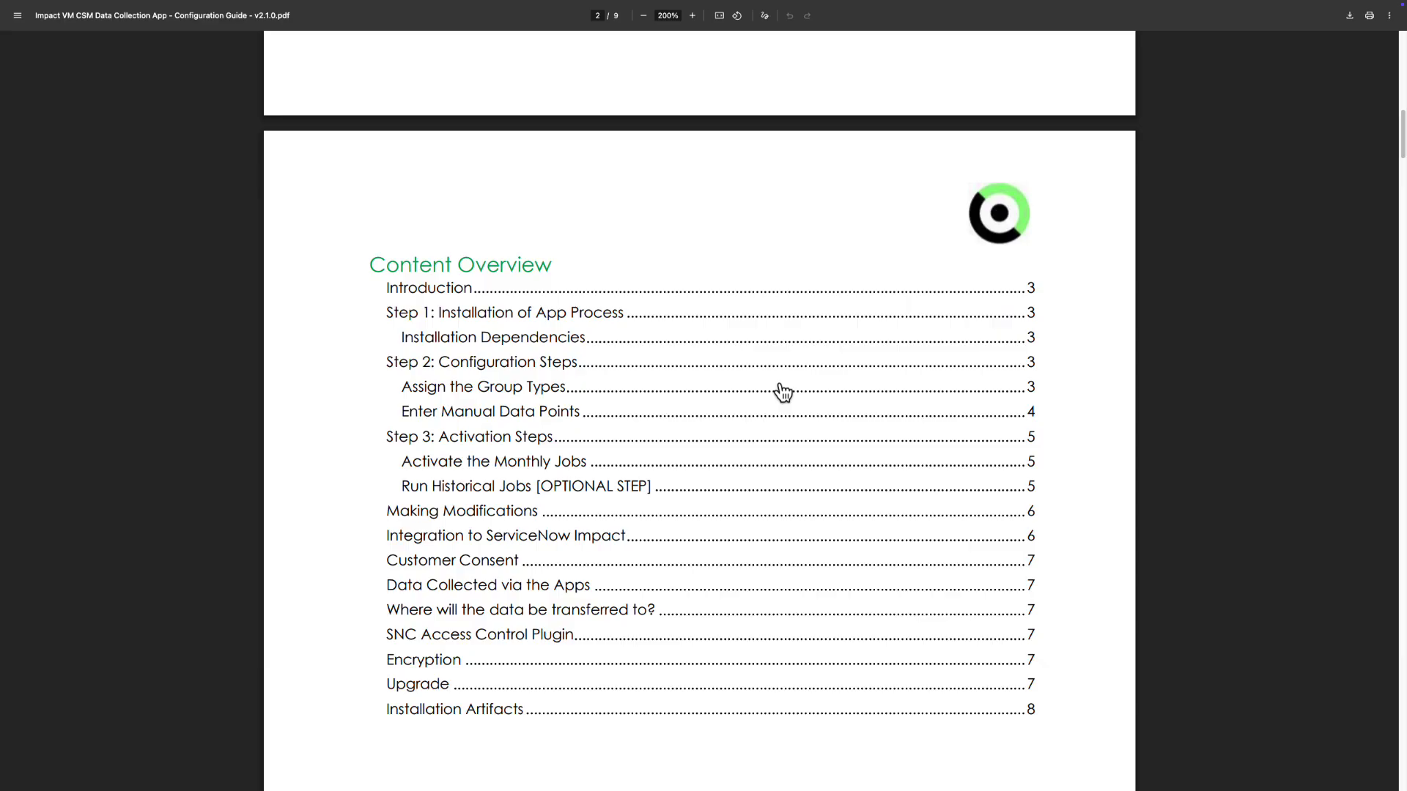
{"action": "left_click", "coordinate": [567, 343]}
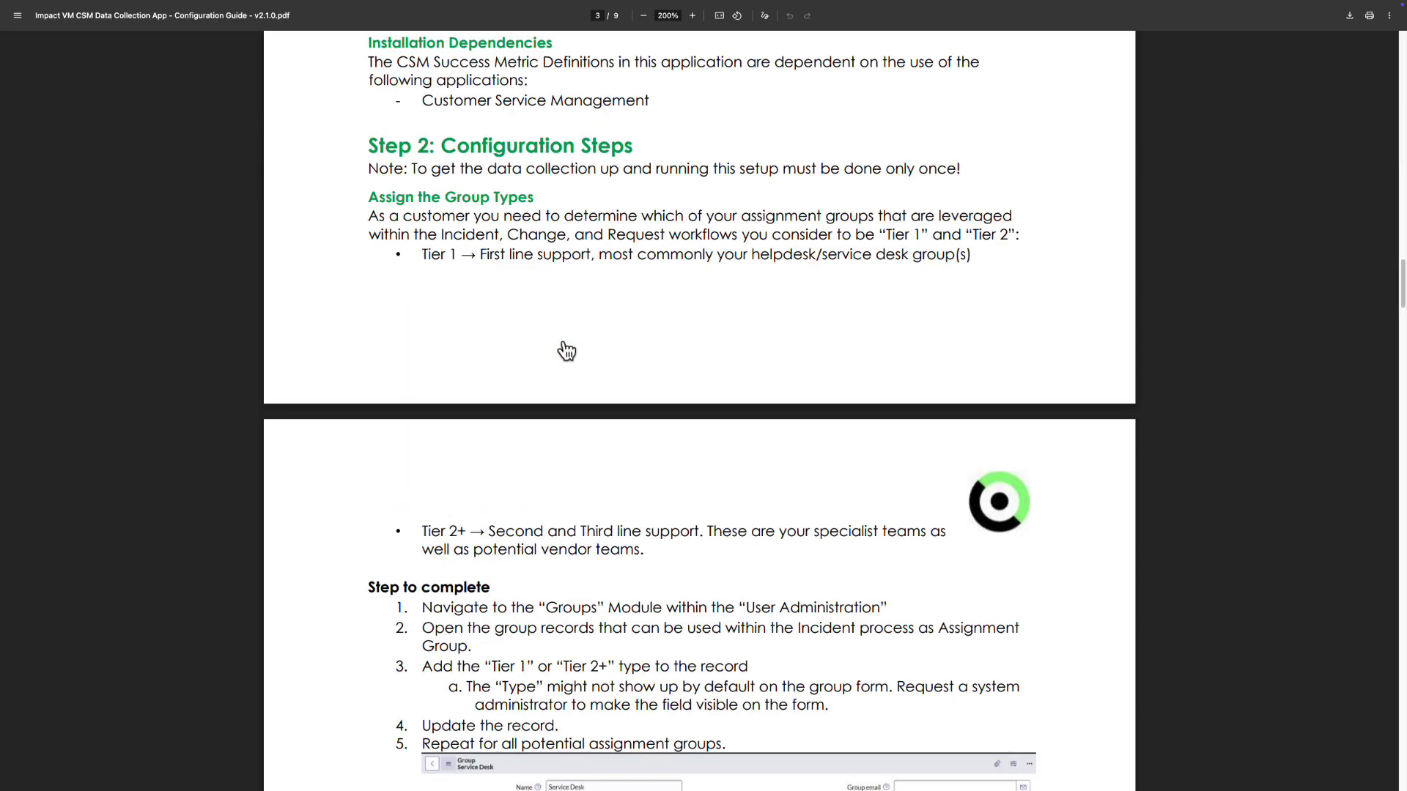
{"action": "scroll", "coordinate": [563, 354], "scroll_direction": "up", "scroll_amount": 2}
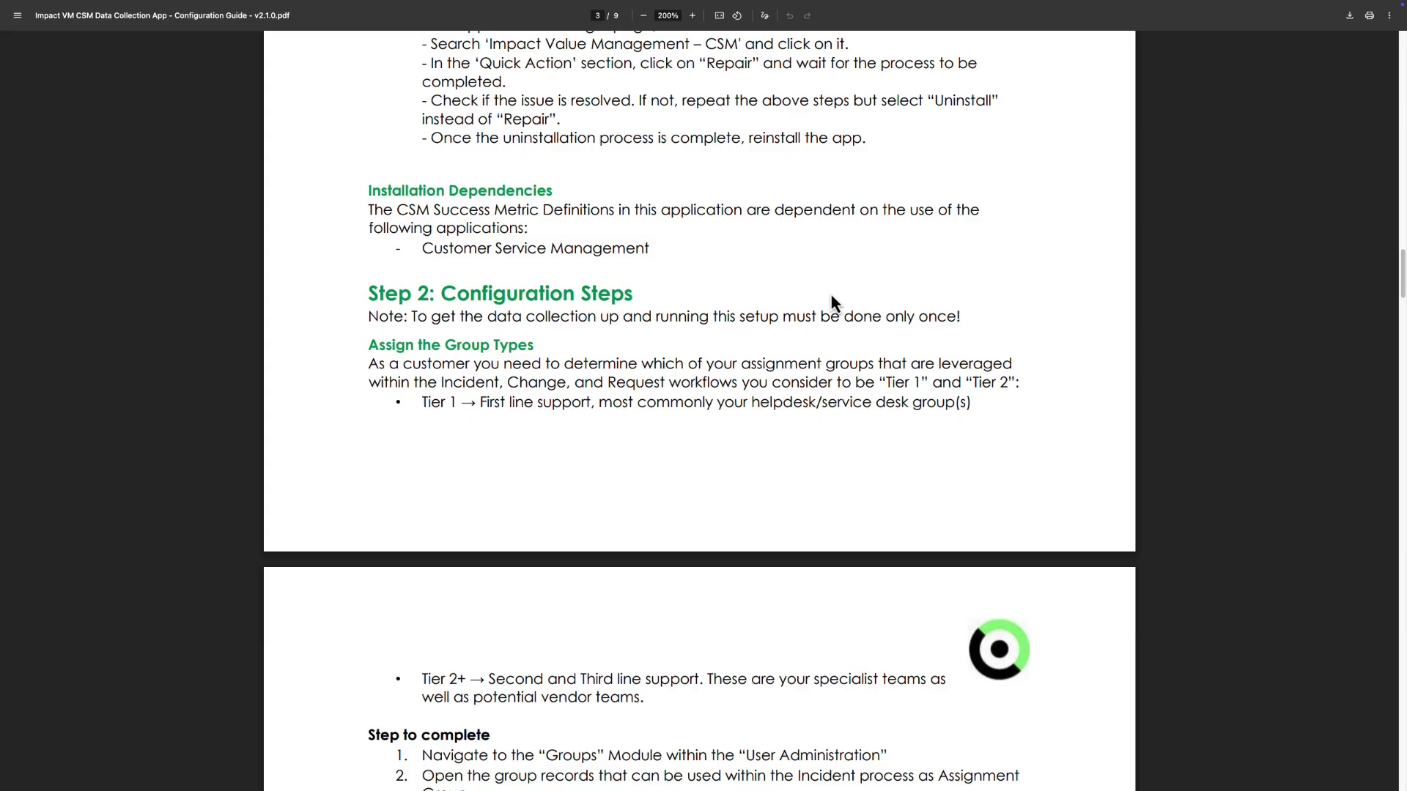
{"action": "scroll", "coordinate": [831, 296], "scroll_direction": "up", "scroll_amount": 15}
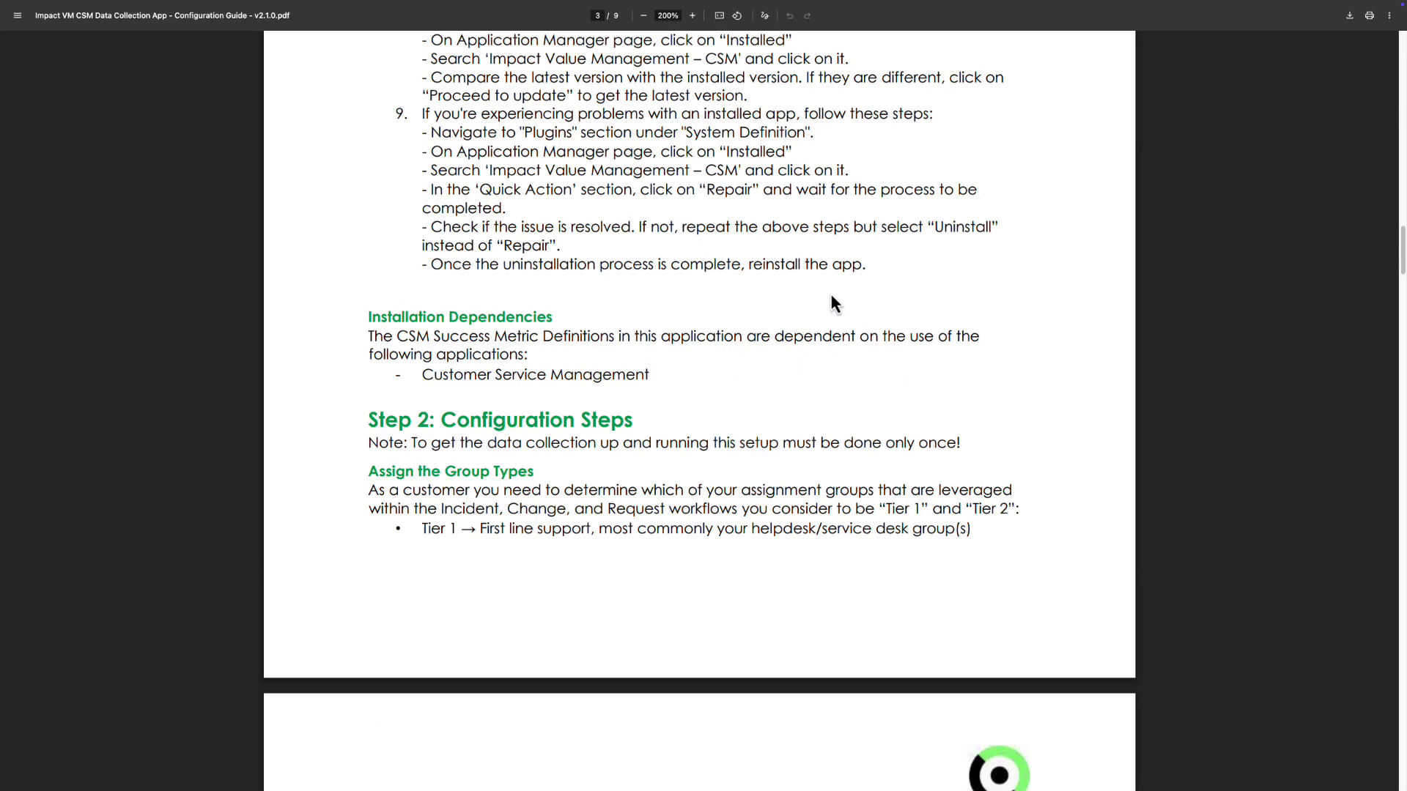
{"action": "scroll", "coordinate": [830, 296], "scroll_direction": "up", "scroll_amount": 4}
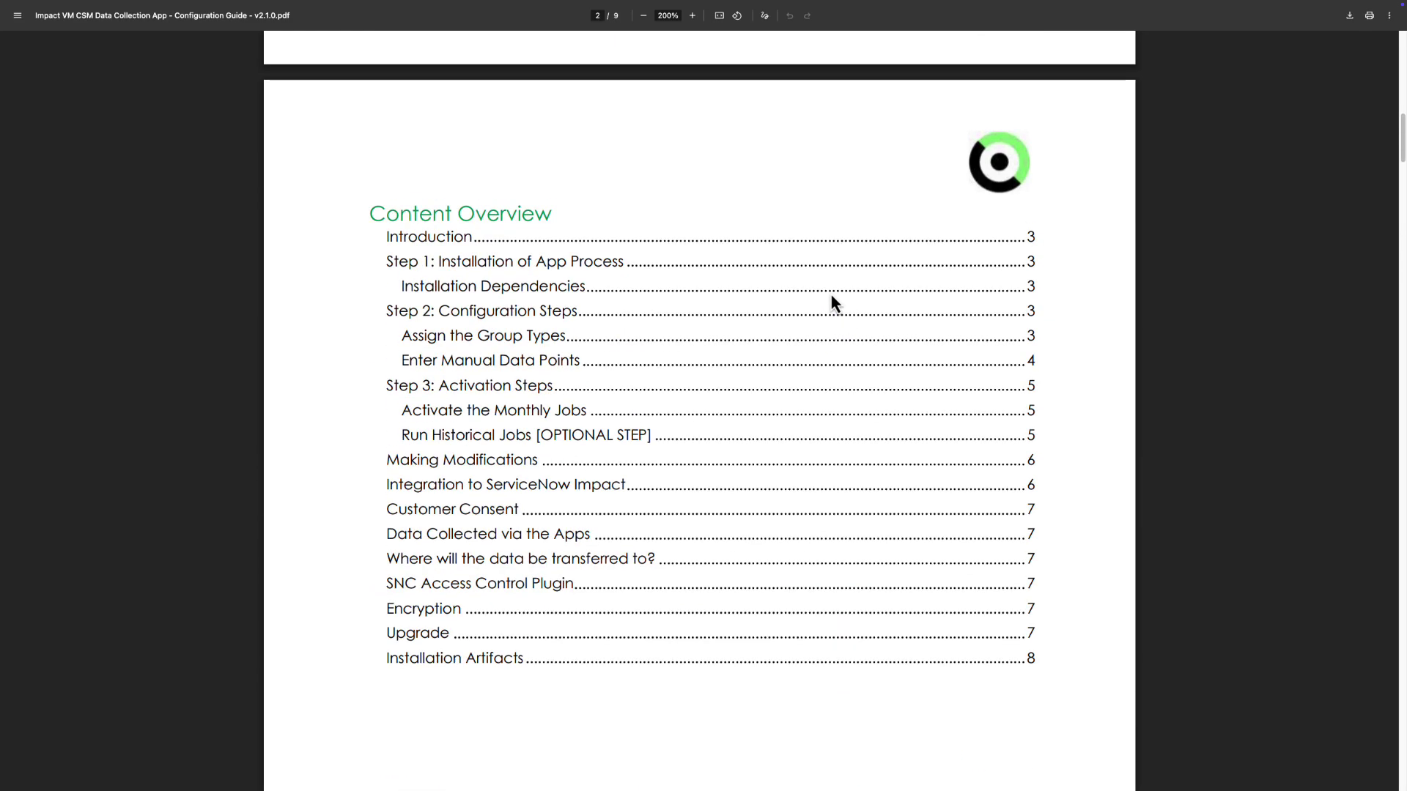
{"action": "left_click", "coordinate": [532, 598]}
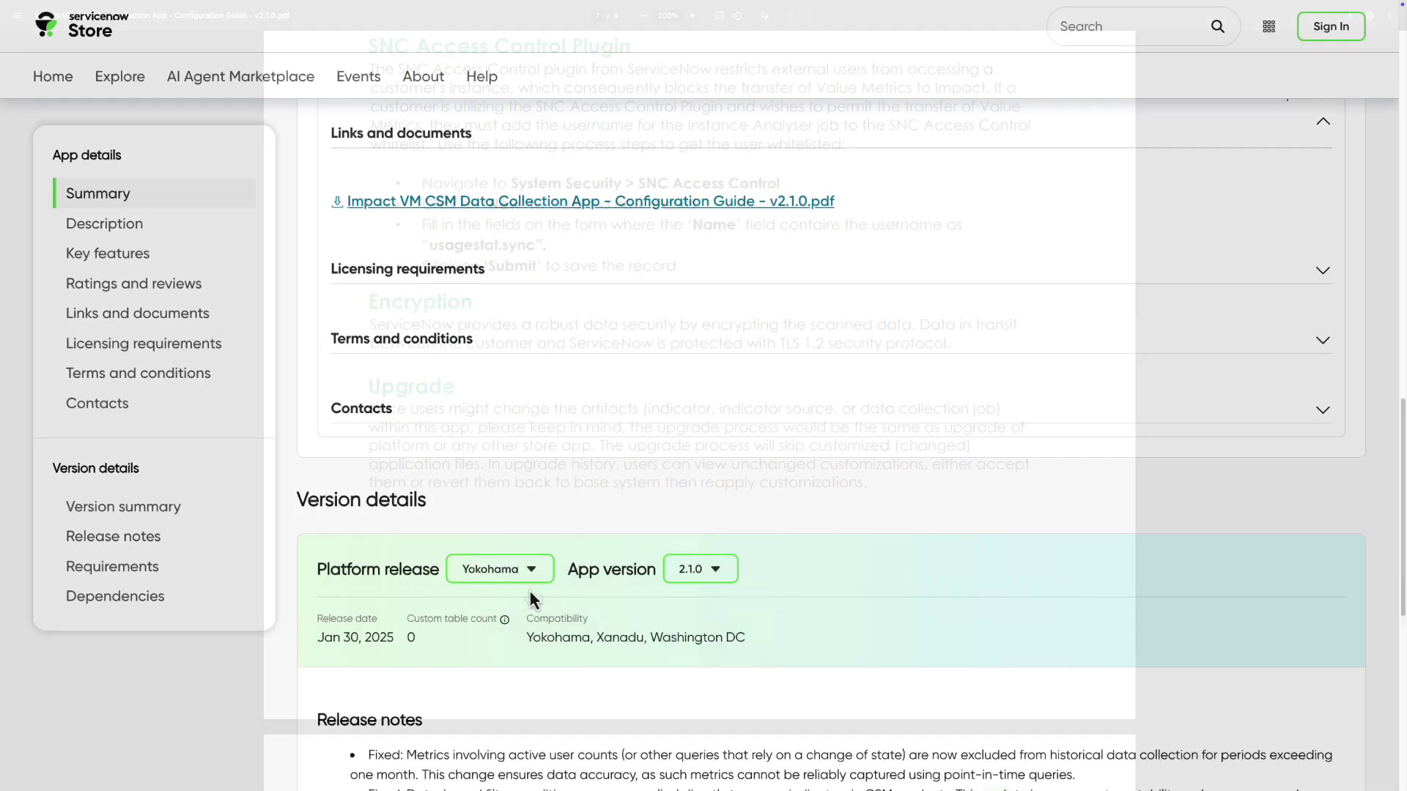
{"action": "scroll", "coordinate": [700, 591], "scroll_direction": "up", "scroll_amount": 15}
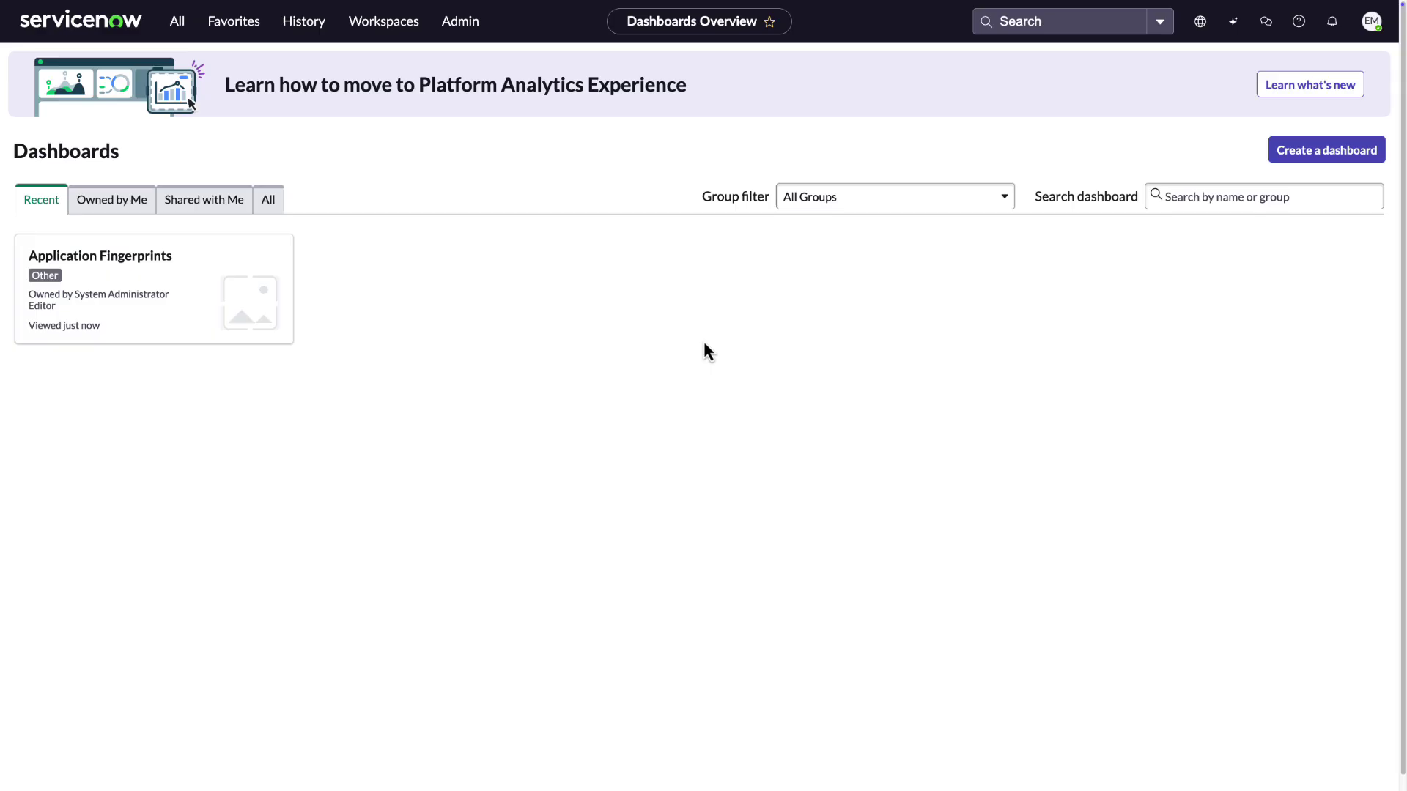
- Open the Performance Analytics automated indicators list
{"action": "left_click", "coordinate": [177, 20]}
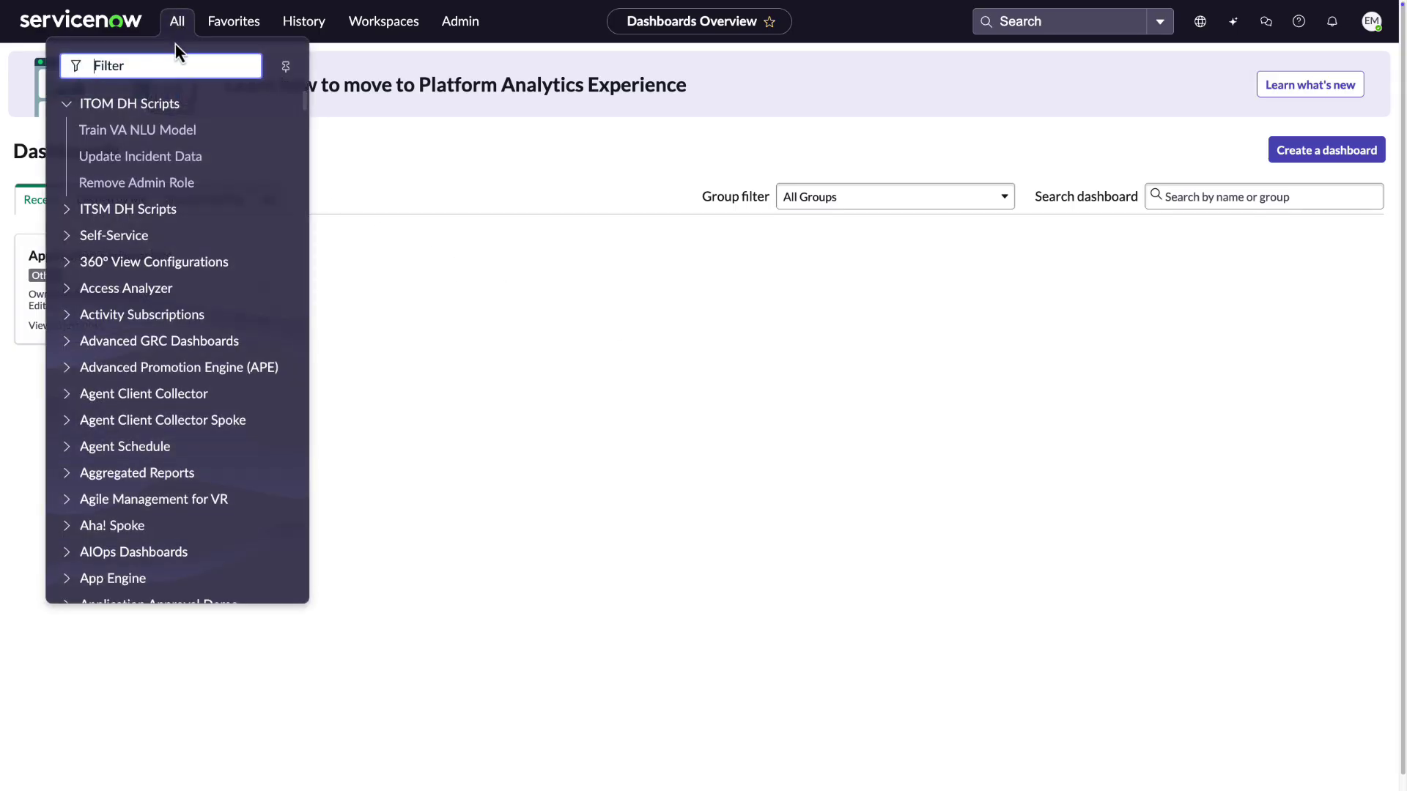
{"action": "type", "text": "performance analytics"}
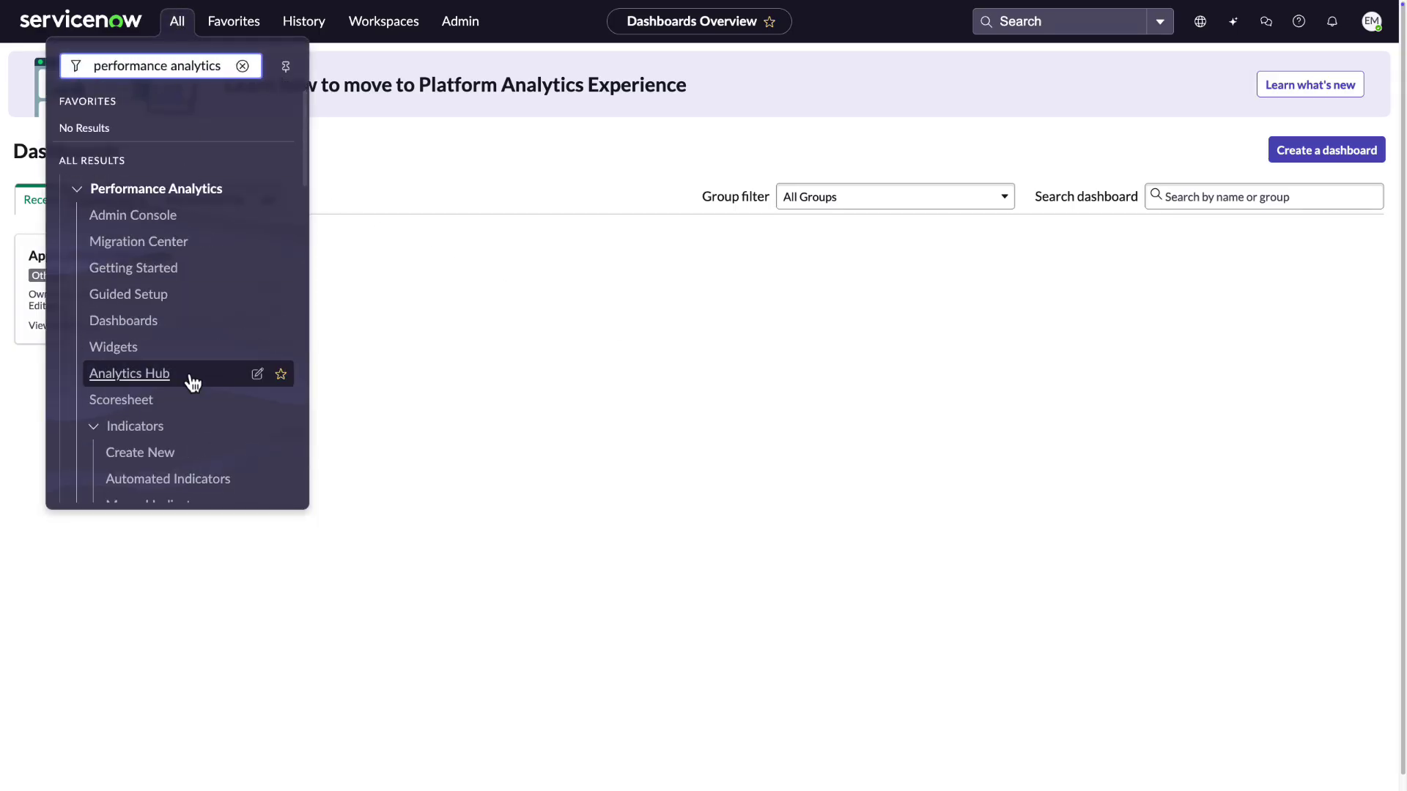
{"action": "left_click", "coordinate": [161, 423]}
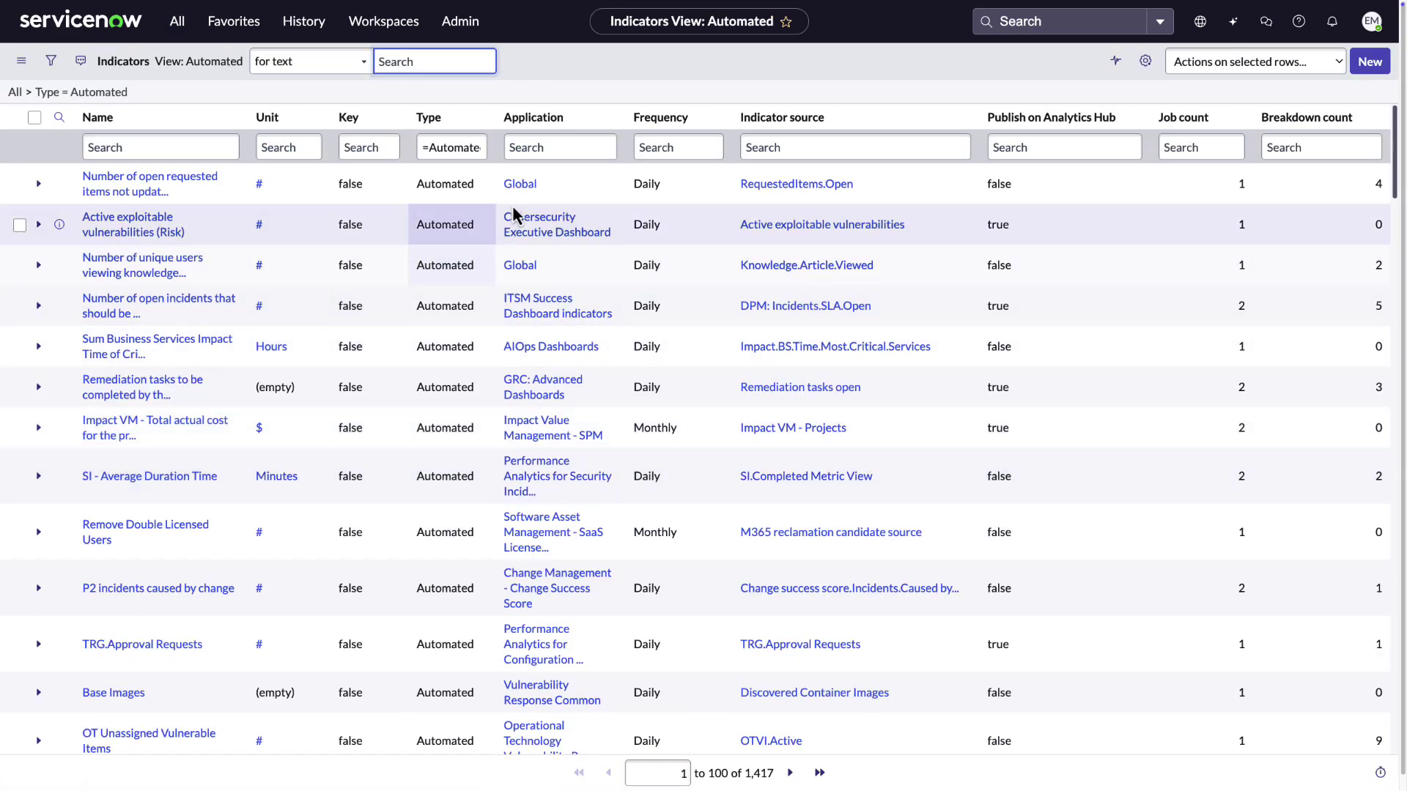
- Filter indicators by Application 'Impact' and open 'Impact VM - # of closed customer cases'
{"action": "left_click", "coordinate": [573, 145]}
{"action": "type", "text": "Impact"}
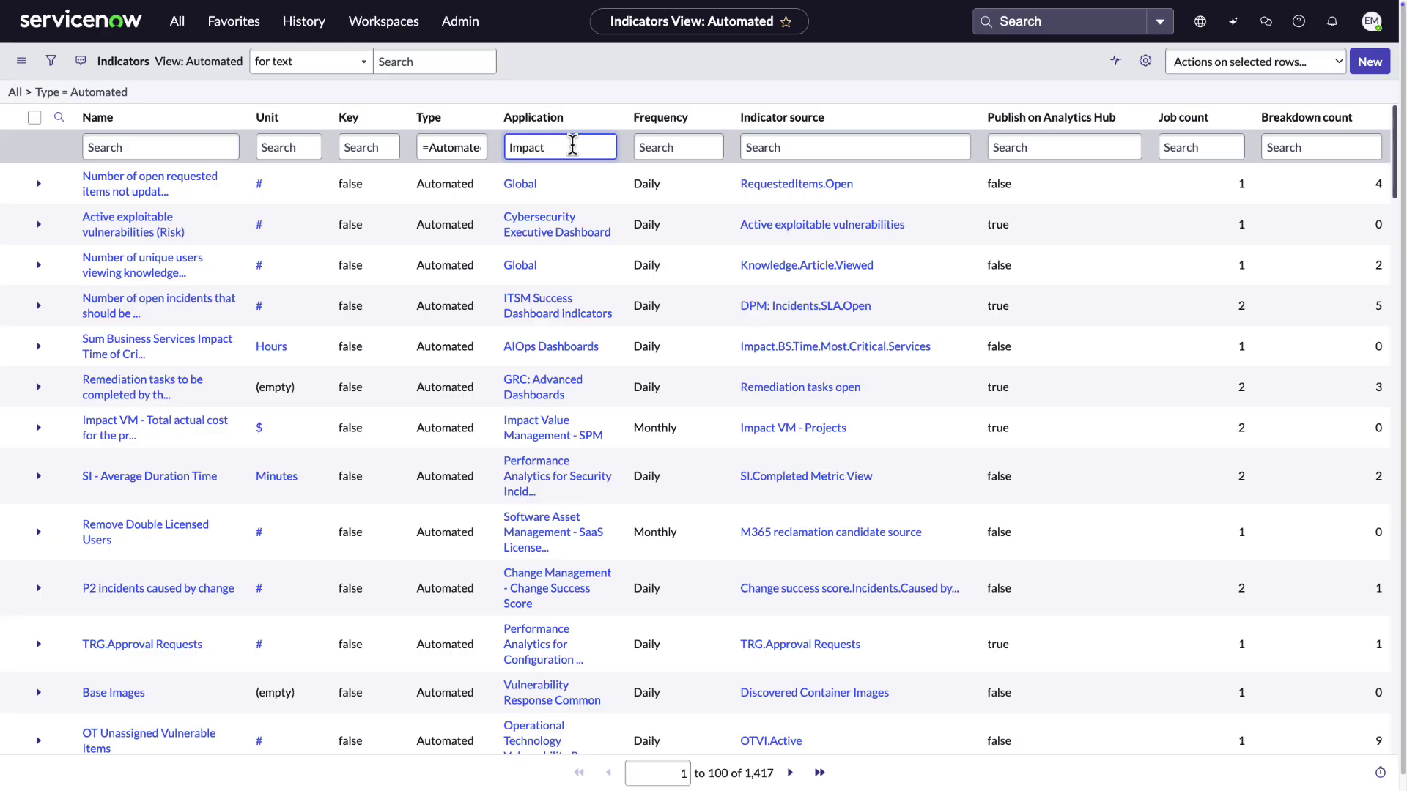
{"action": "key", "text": "Return"}
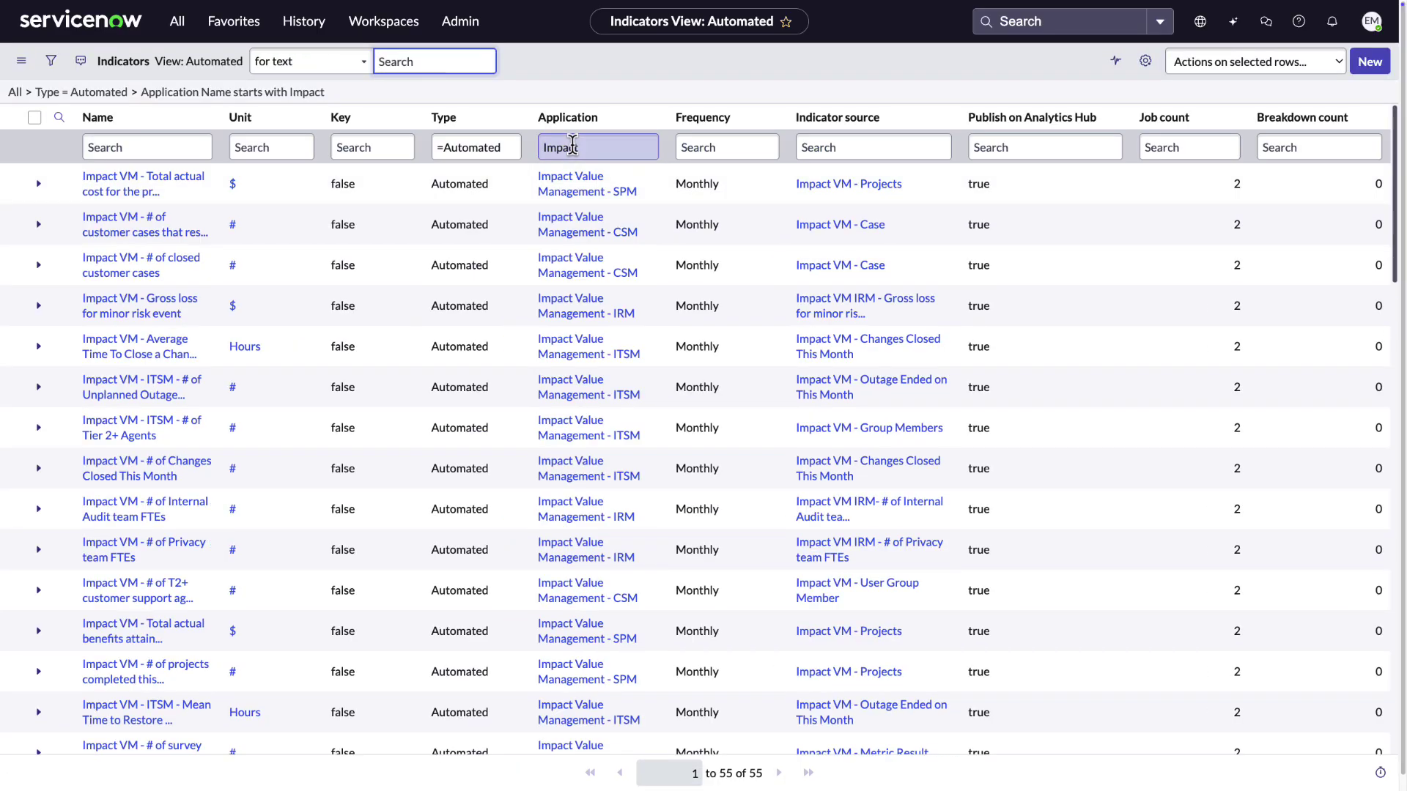
{"action": "left_click", "coordinate": [197, 266]}
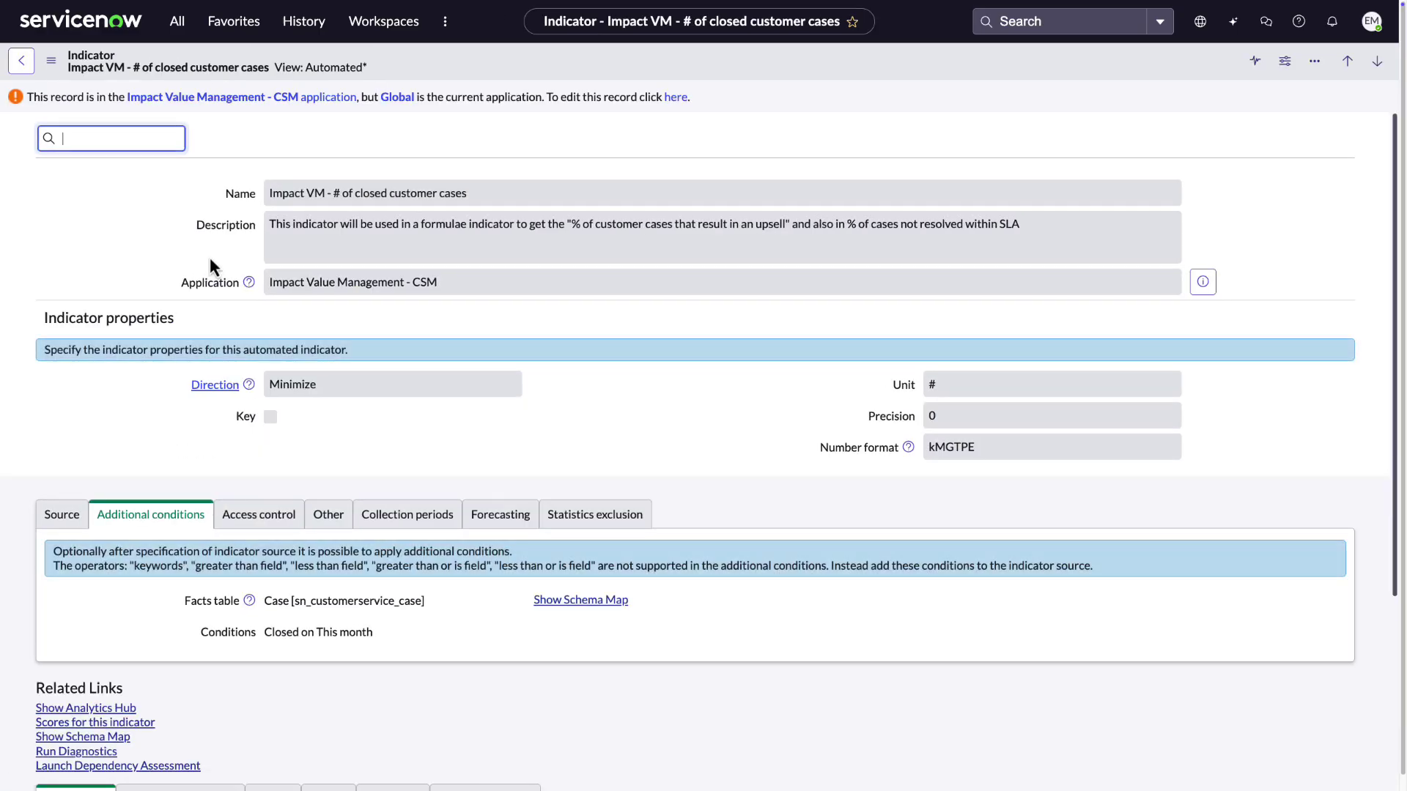
- Switch the indicator to the Impact Value Management - CSM scope and verify its Closed condition field
{"action": "left_click", "coordinate": [675, 99]}
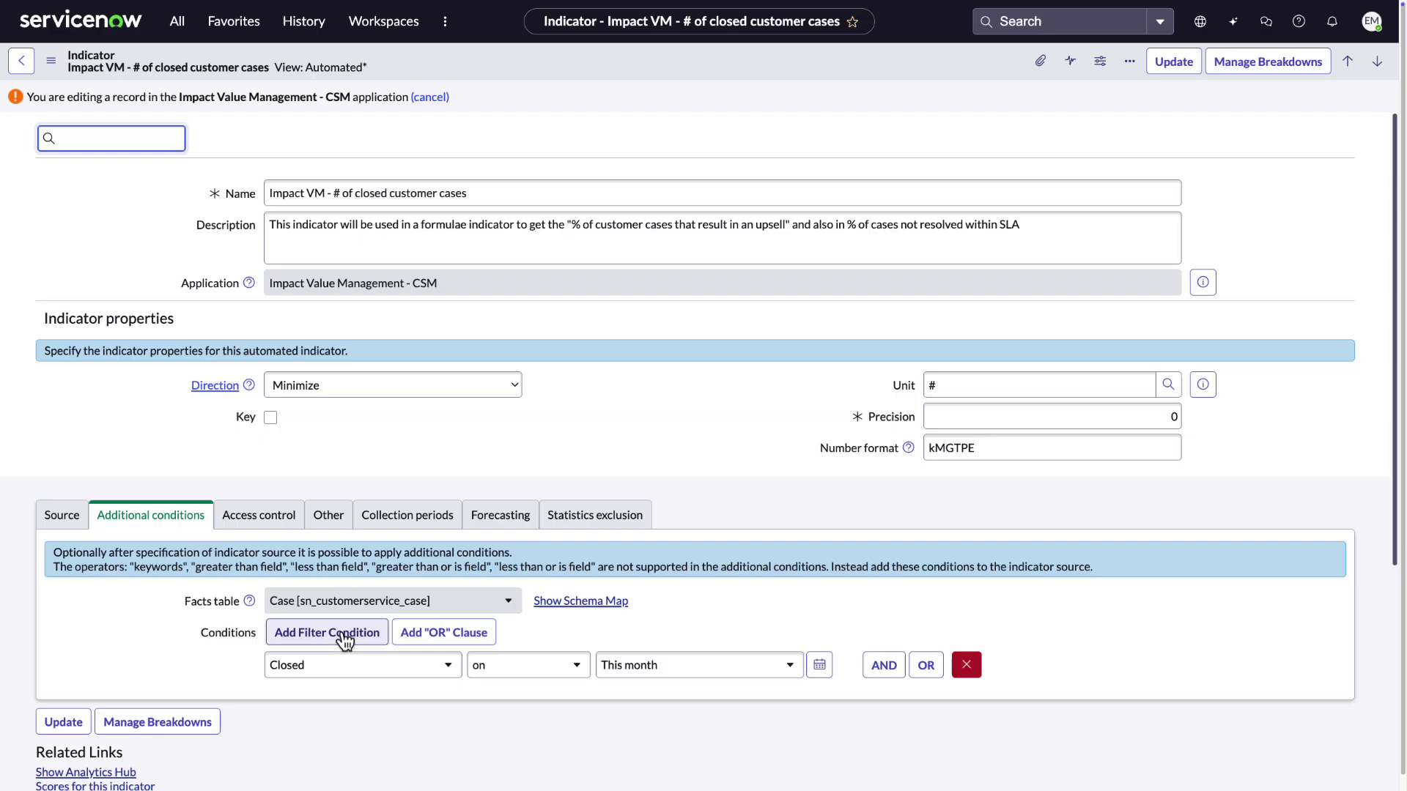
{"action": "left_click", "coordinate": [396, 674]}
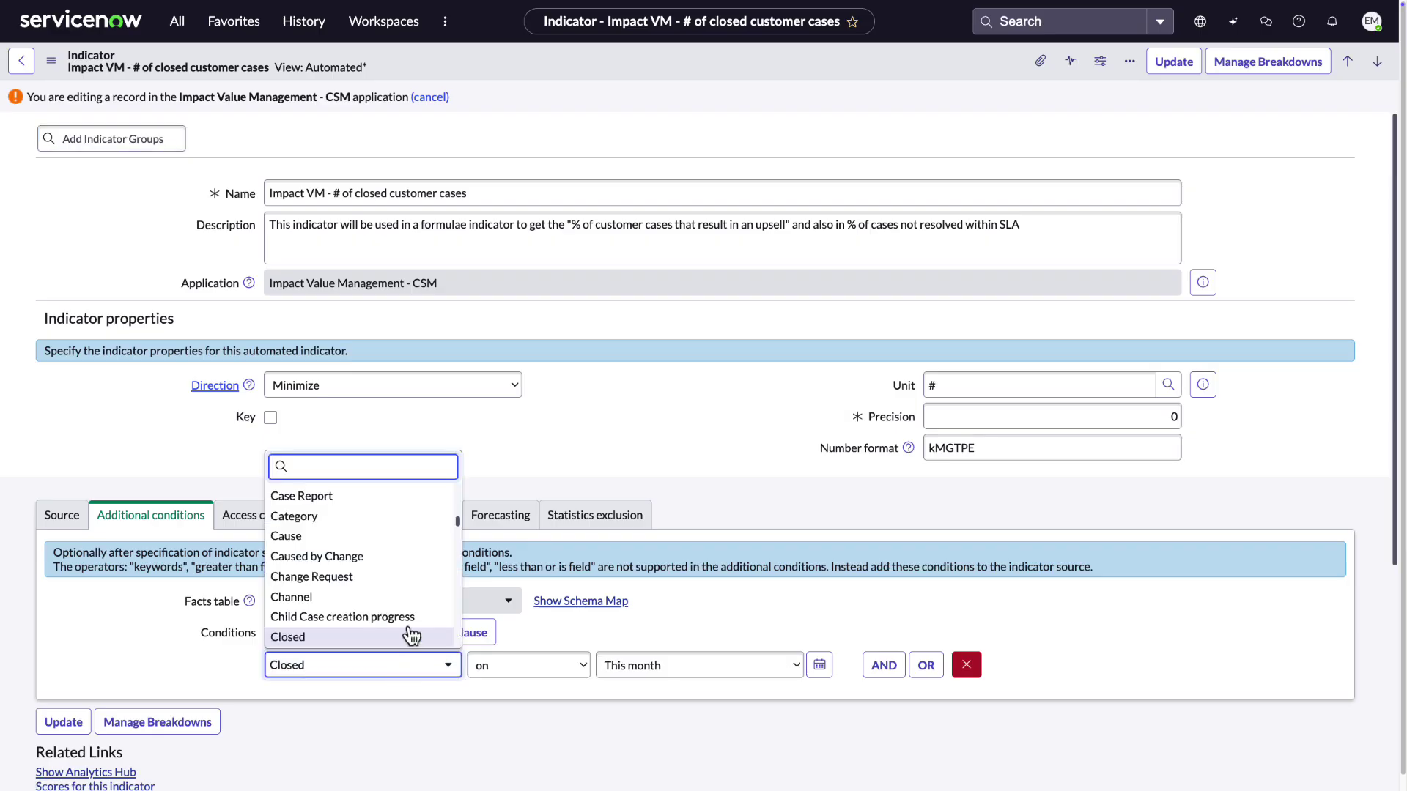
{"action": "scroll", "coordinate": [410, 623], "scroll_direction": "down", "scroll_amount": 5}
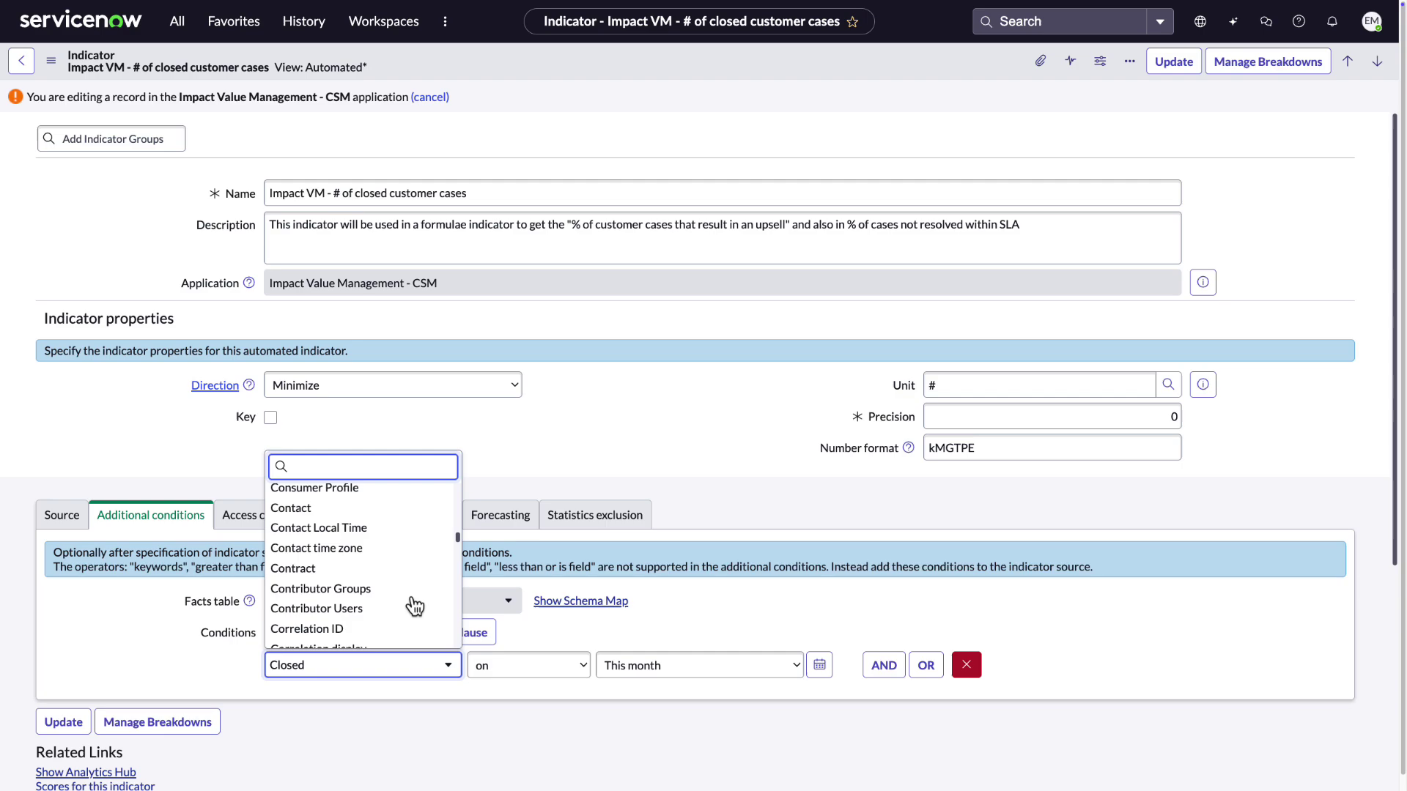
{"action": "left_click", "coordinate": [411, 671]}
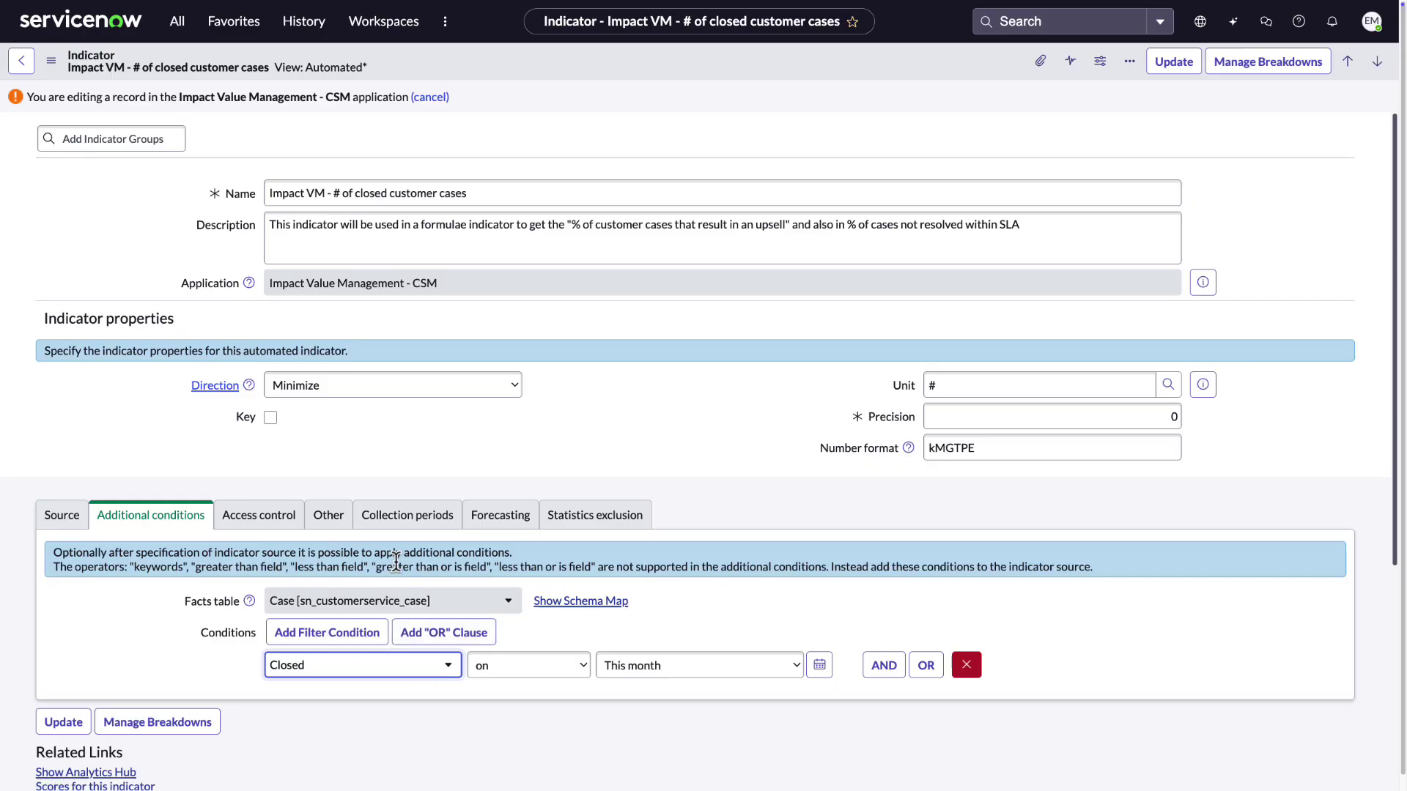
{"action": "left_click", "coordinate": [178, 24]}
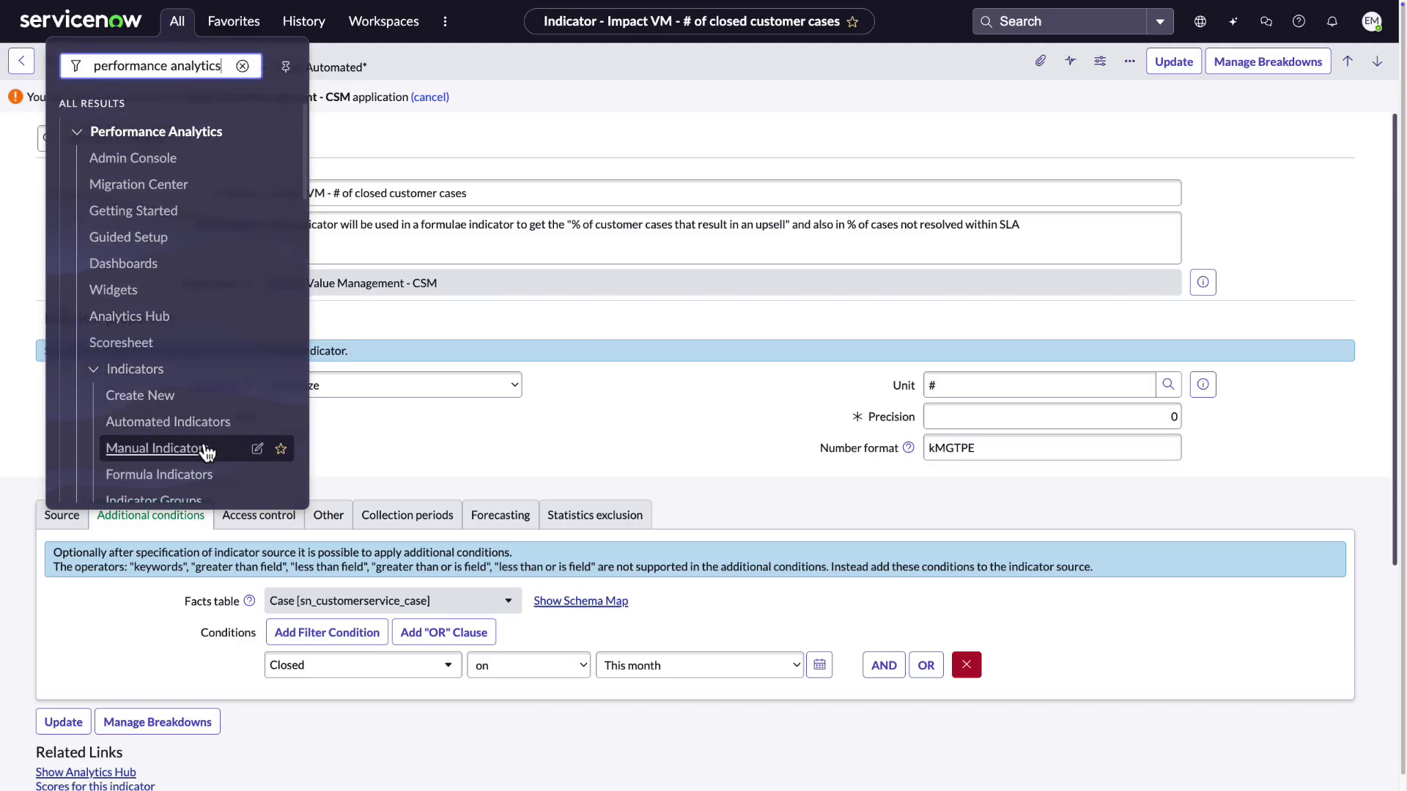
- Enter Jan–Jul 2025 scores 217, 245, 256, 317, 322, 345, 428 on the revenue-generating customer requests scoresheet
{"action": "left_click", "coordinate": [156, 448]}
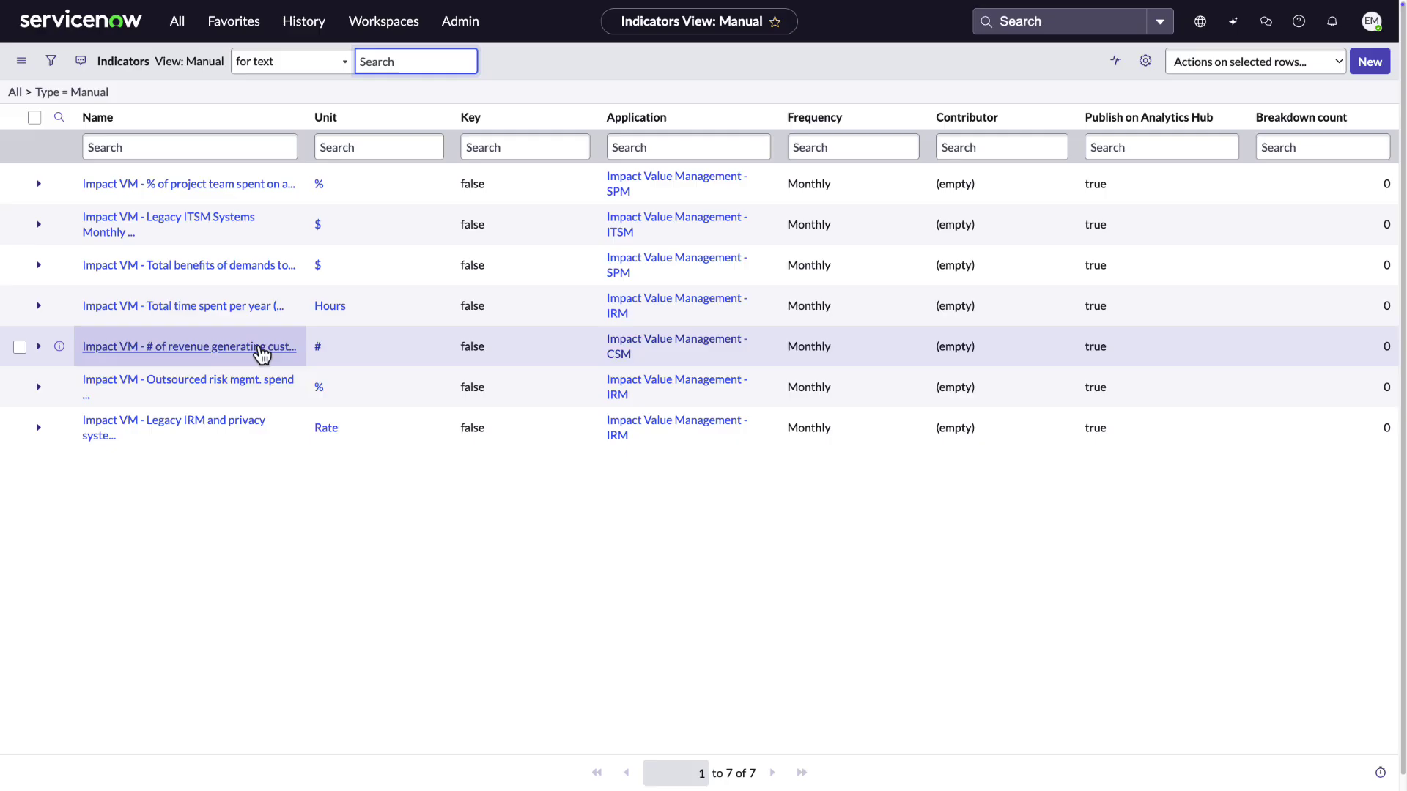
{"action": "left_click", "coordinate": [261, 354]}
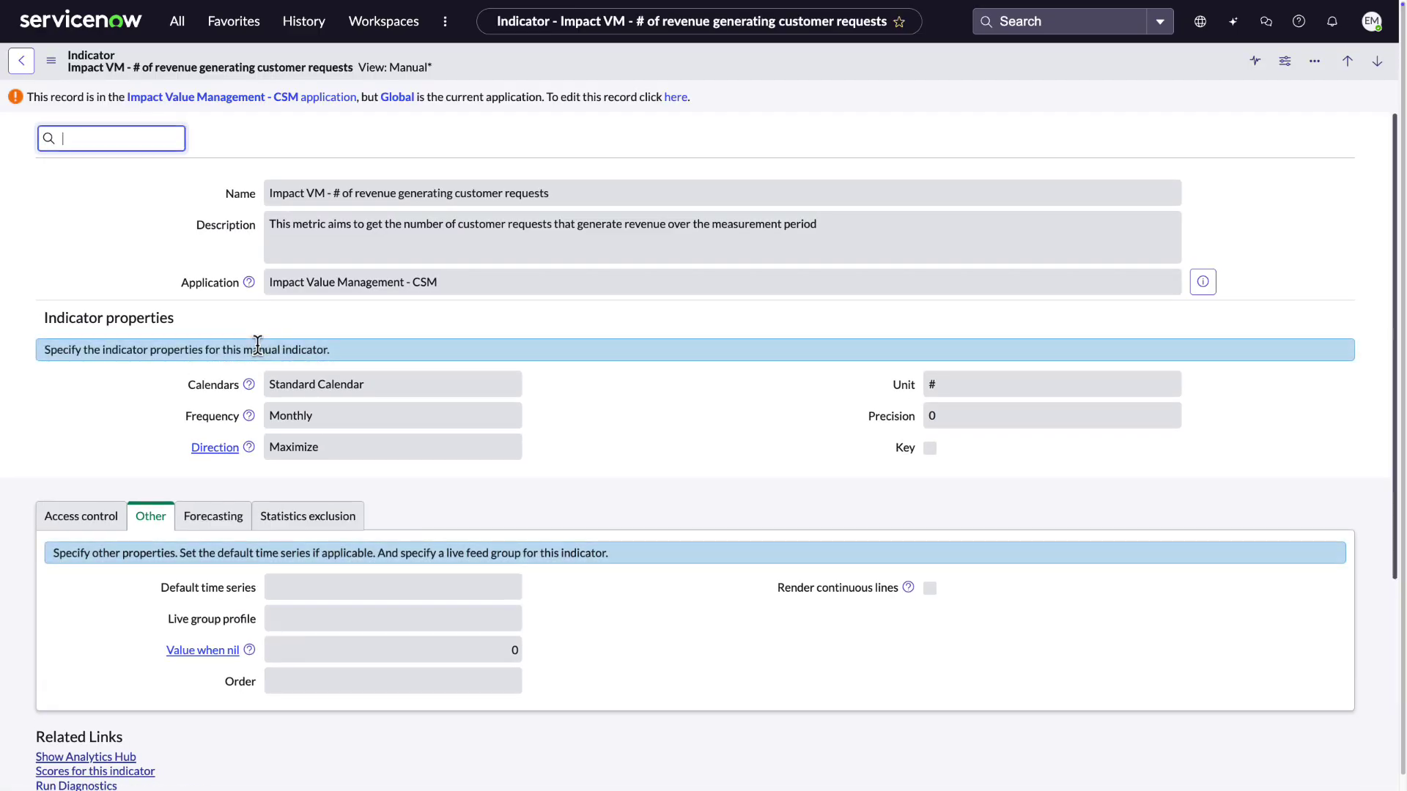
{"action": "scroll", "coordinate": [258, 344], "scroll_direction": "down", "scroll_amount": 2}
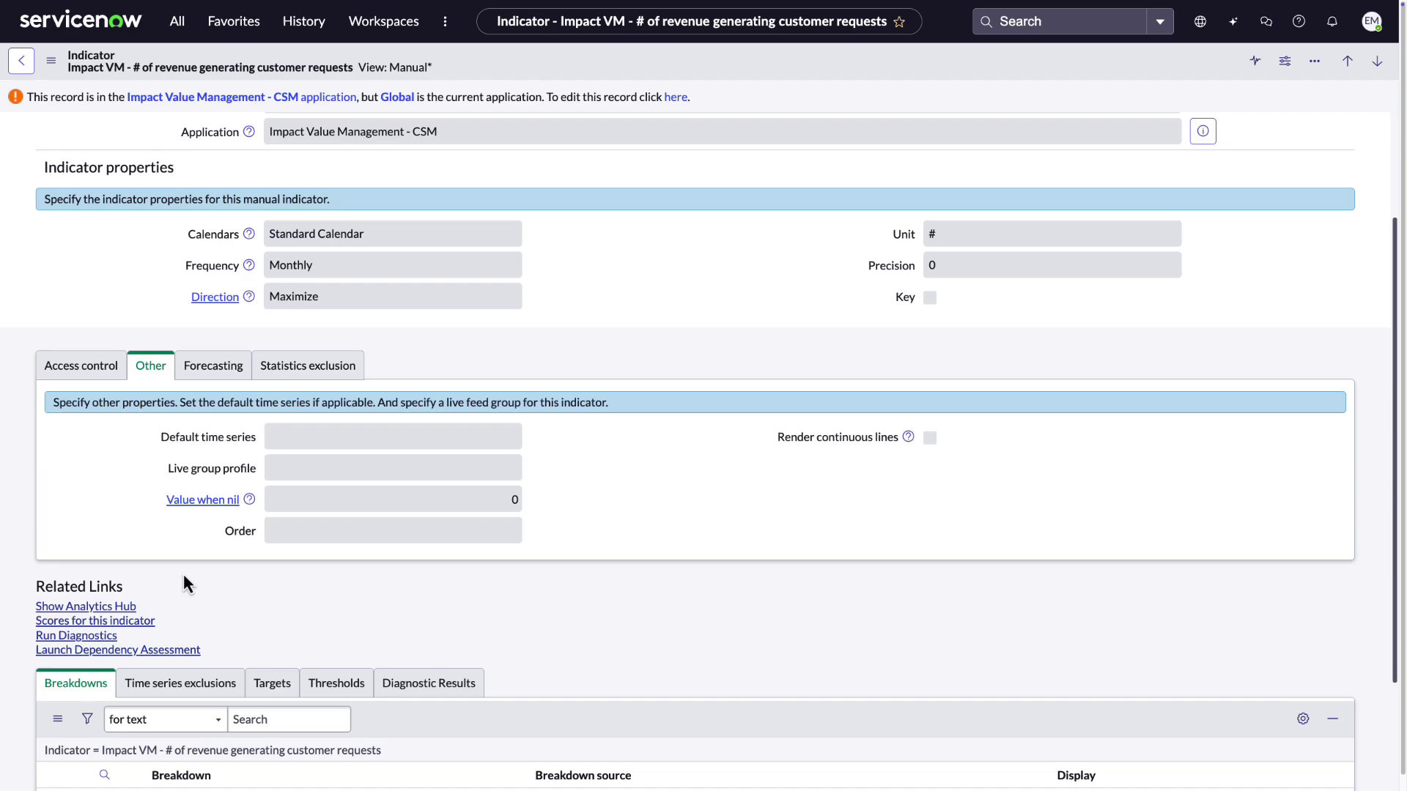
{"action": "left_click", "coordinate": [140, 621]}
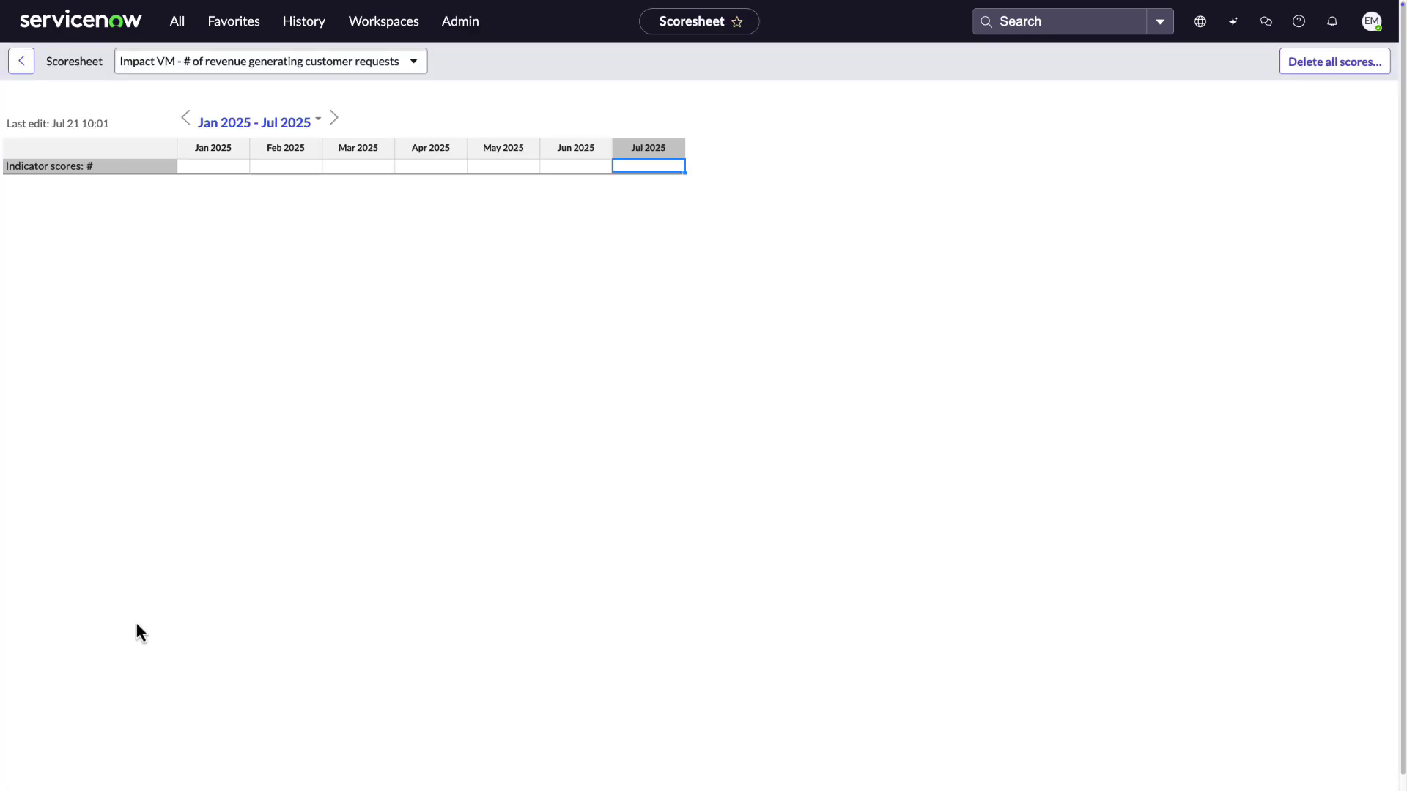
{"action": "left_click", "coordinate": [234, 169]}
{"action": "type", "text": "217"}
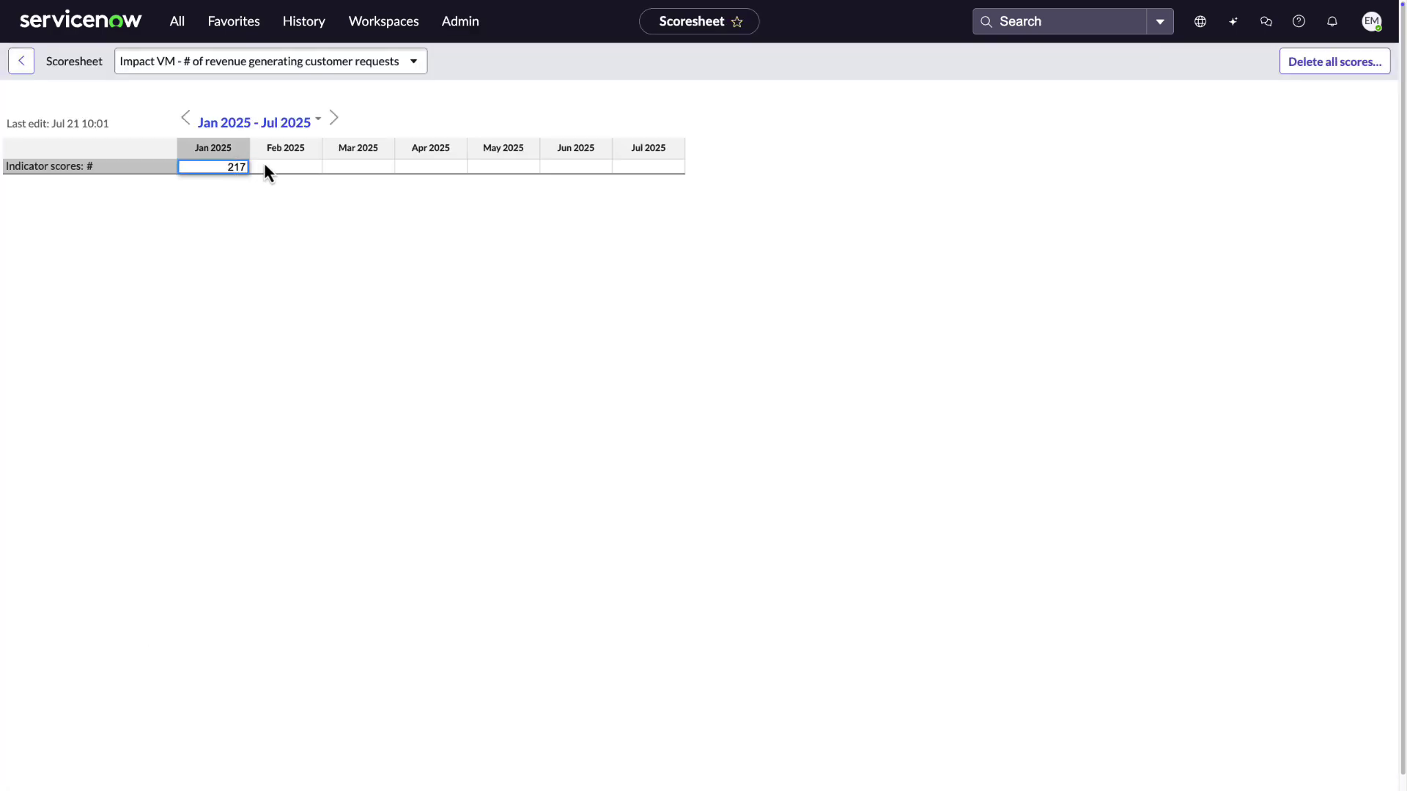
{"action": "key", "text": "ctrl+v"}
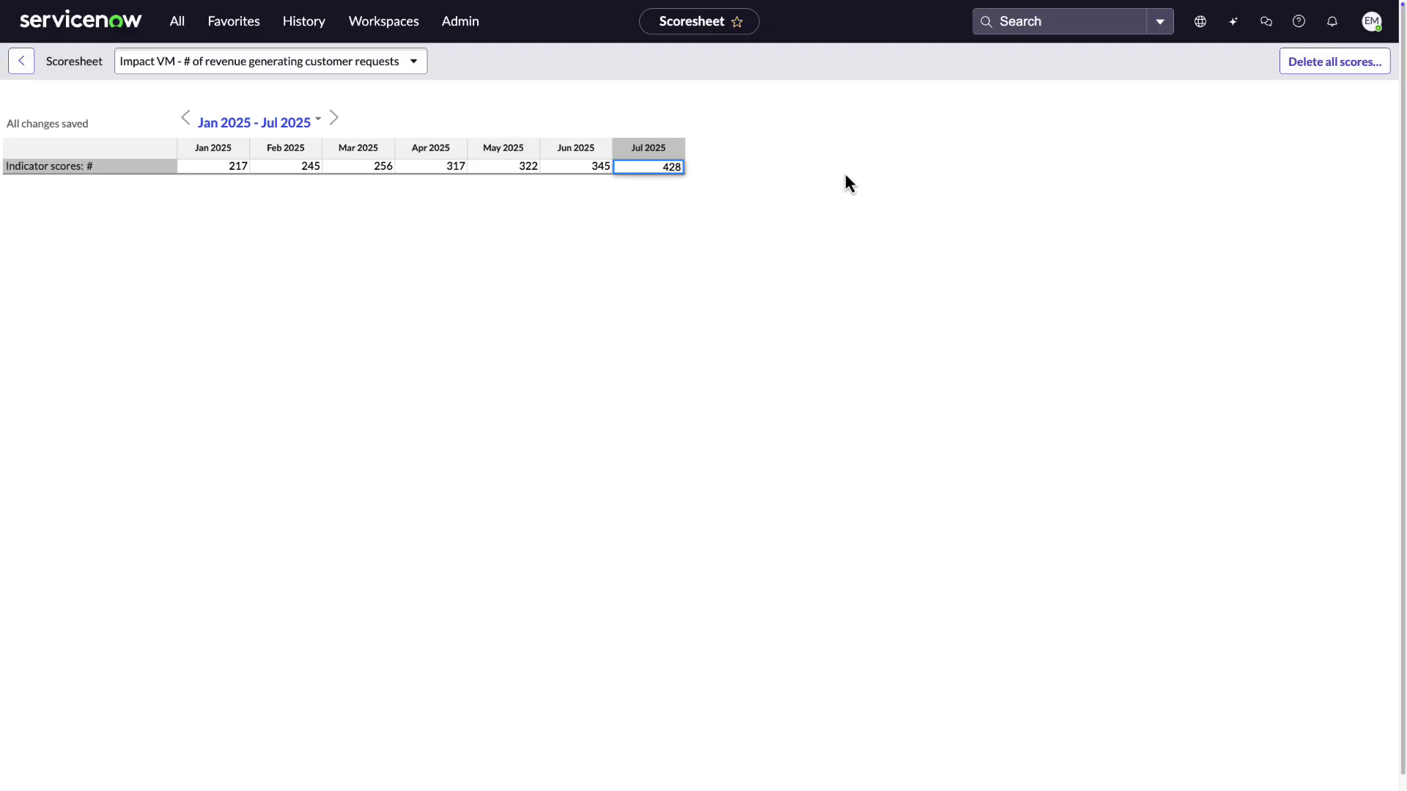
- Open the Data Collector Jobs list filtered to Impact applications
{"action": "left_click", "coordinate": [178, 26]}
{"action": "scroll", "coordinate": [257, 308], "scroll_direction": "down", "scroll_amount": 10}
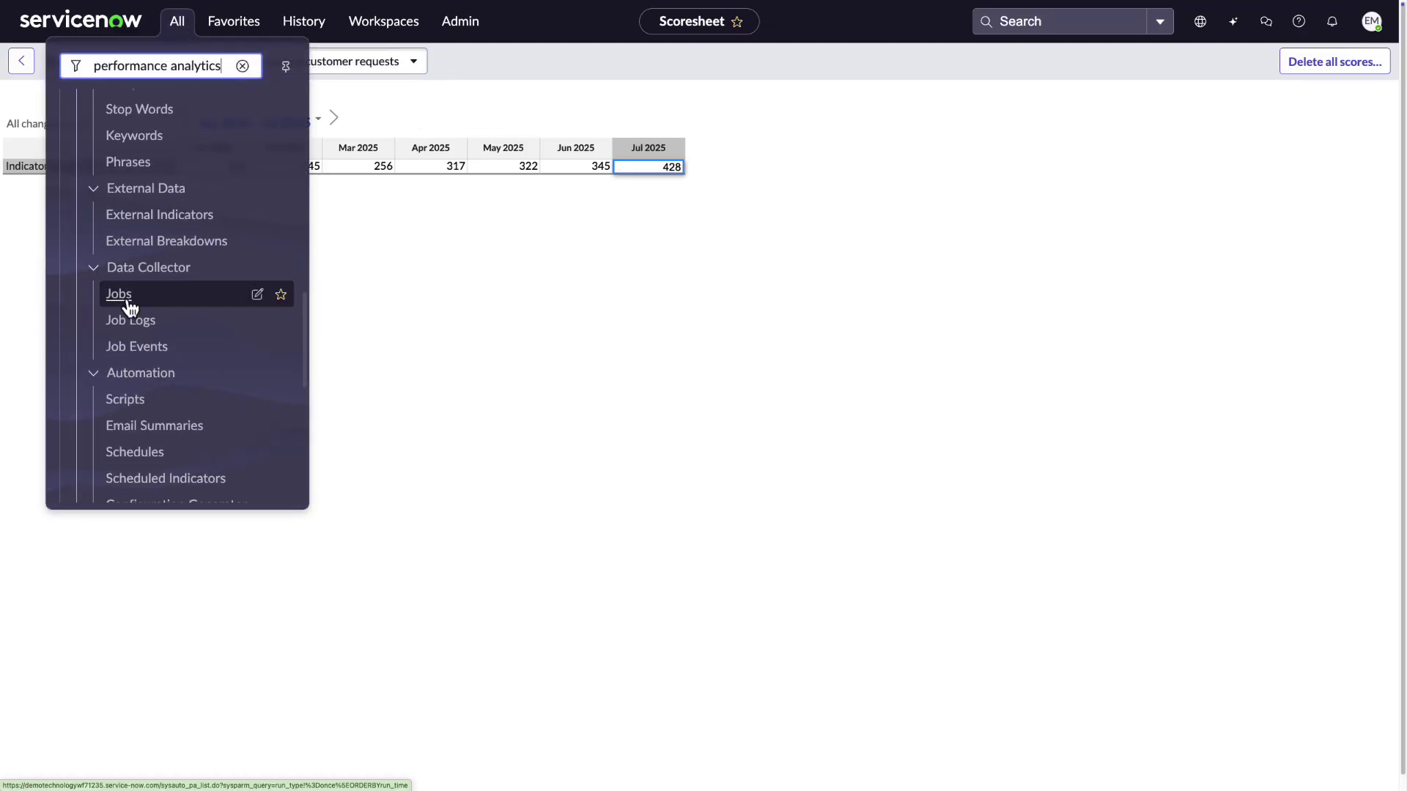
{"action": "left_click", "coordinate": [127, 302]}
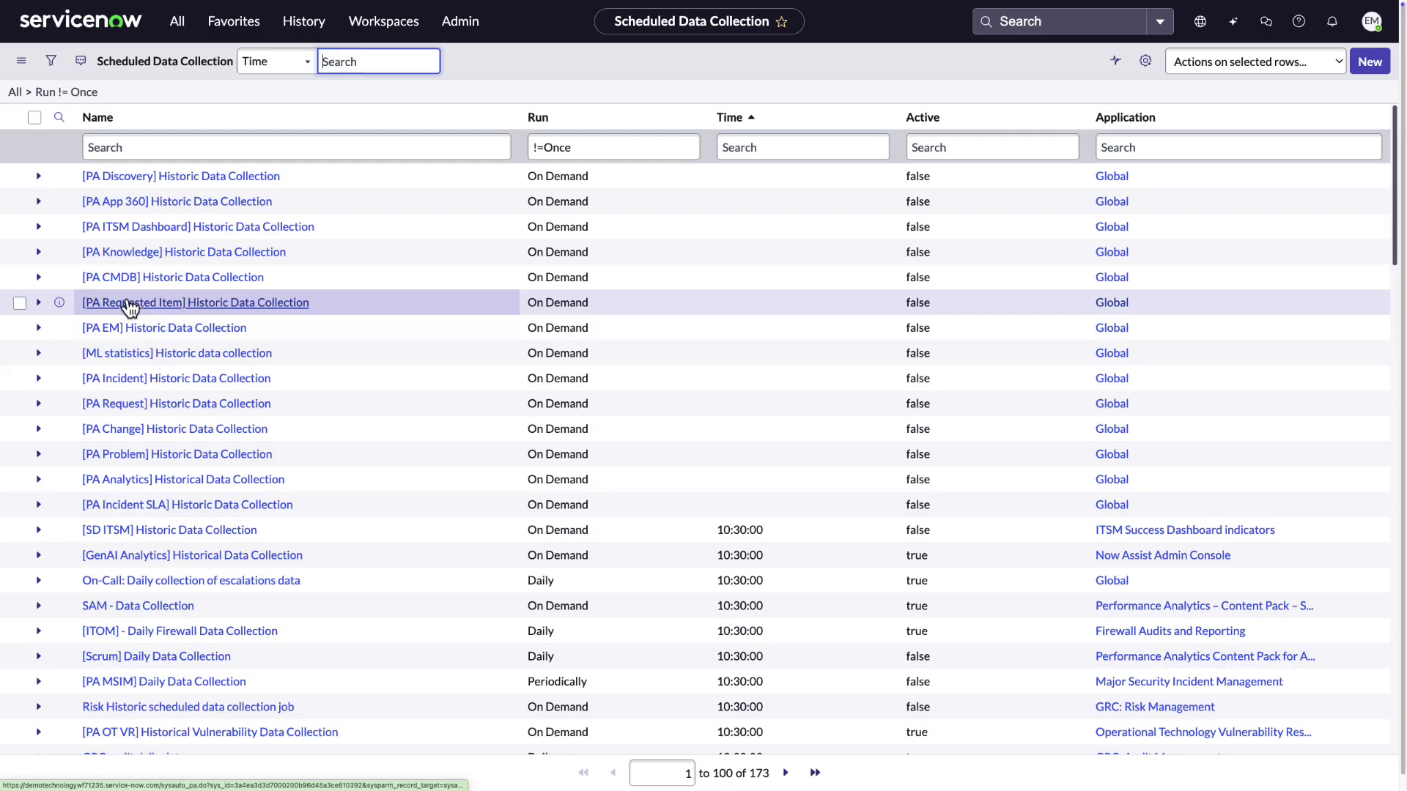
{"action": "left_click", "coordinate": [1172, 148]}
{"action": "type", "text": "Impact"}
{"action": "key", "text": "Return"}
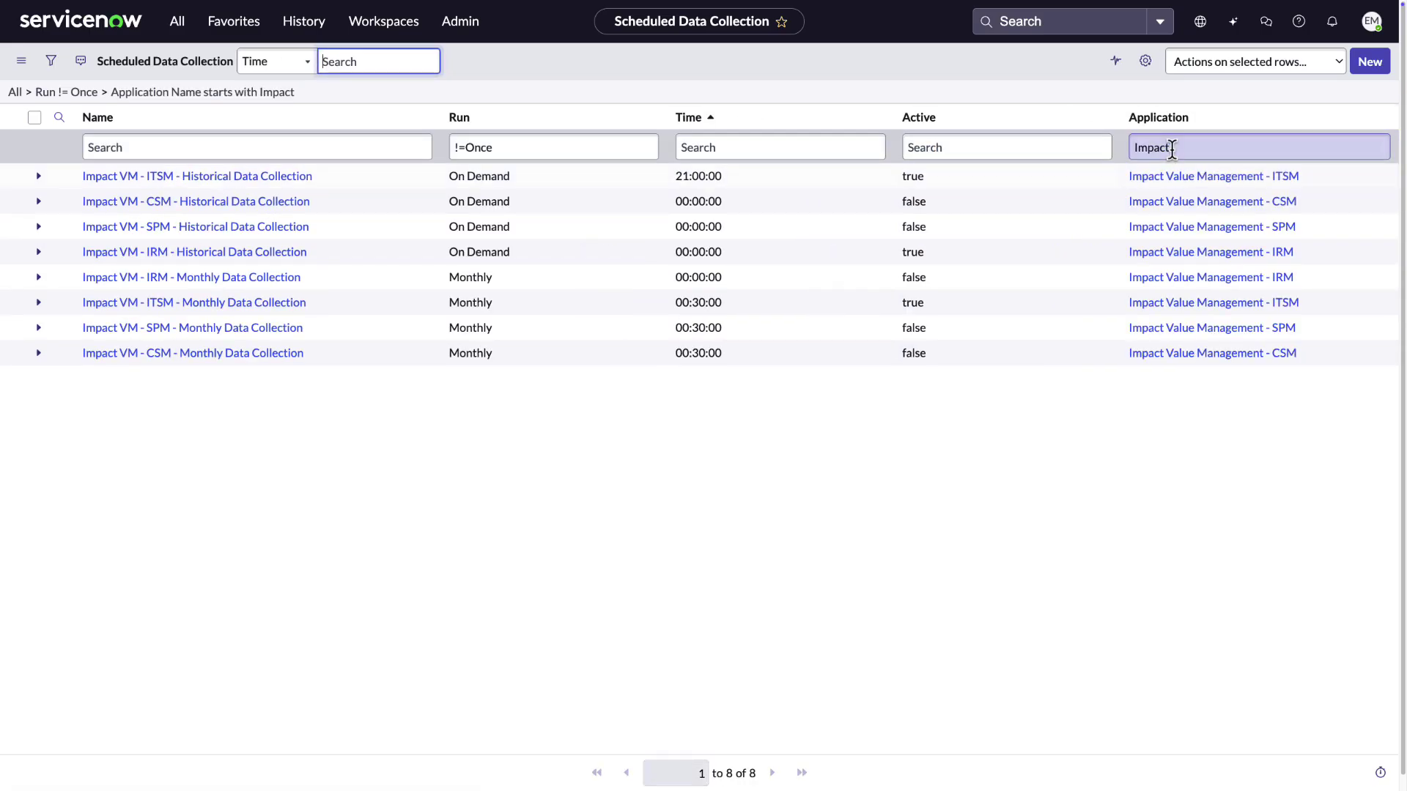
- Make the Impact VM - CSM - Monthly Data Collection job editable, tick Active and update it
{"action": "left_click", "coordinate": [267, 353]}
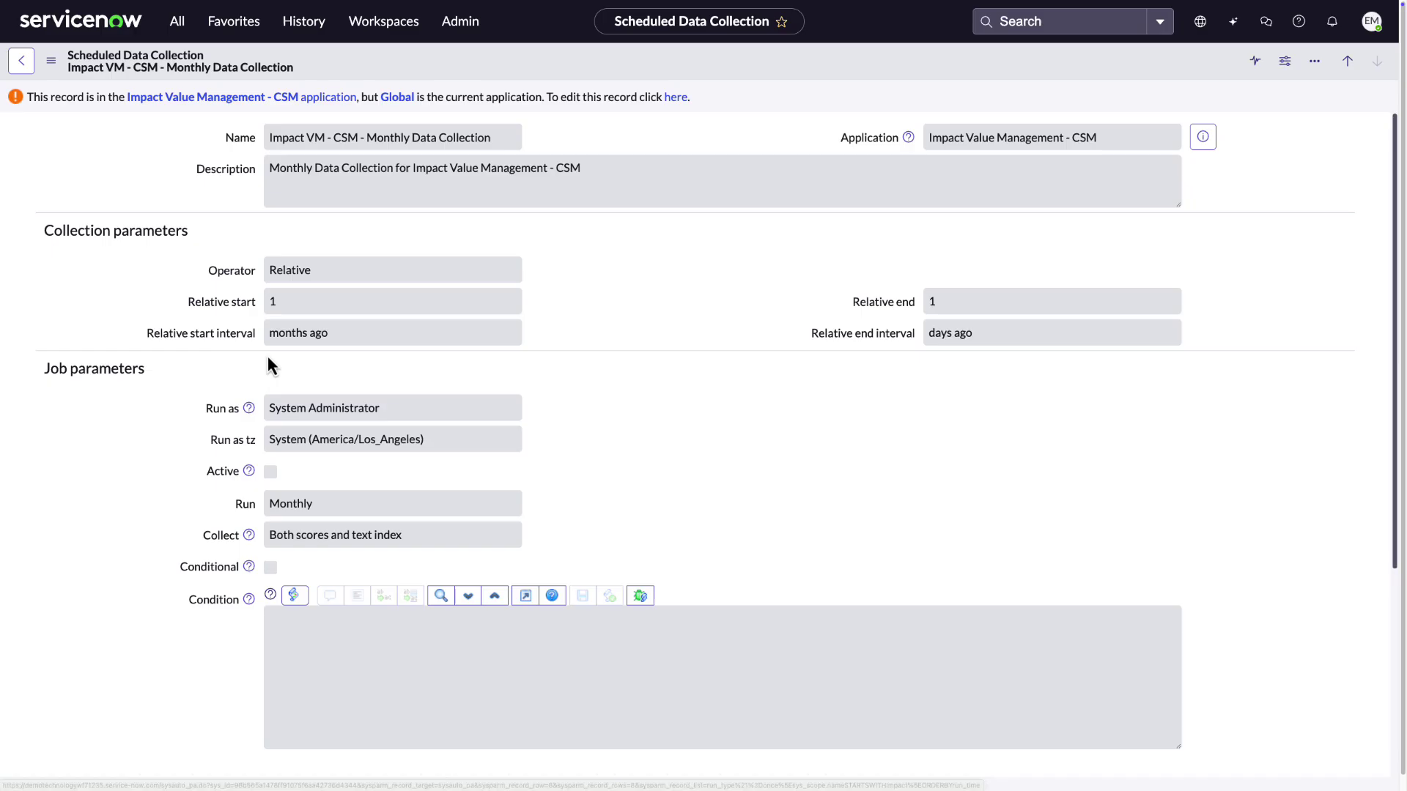
{"action": "left_click", "coordinate": [679, 99]}
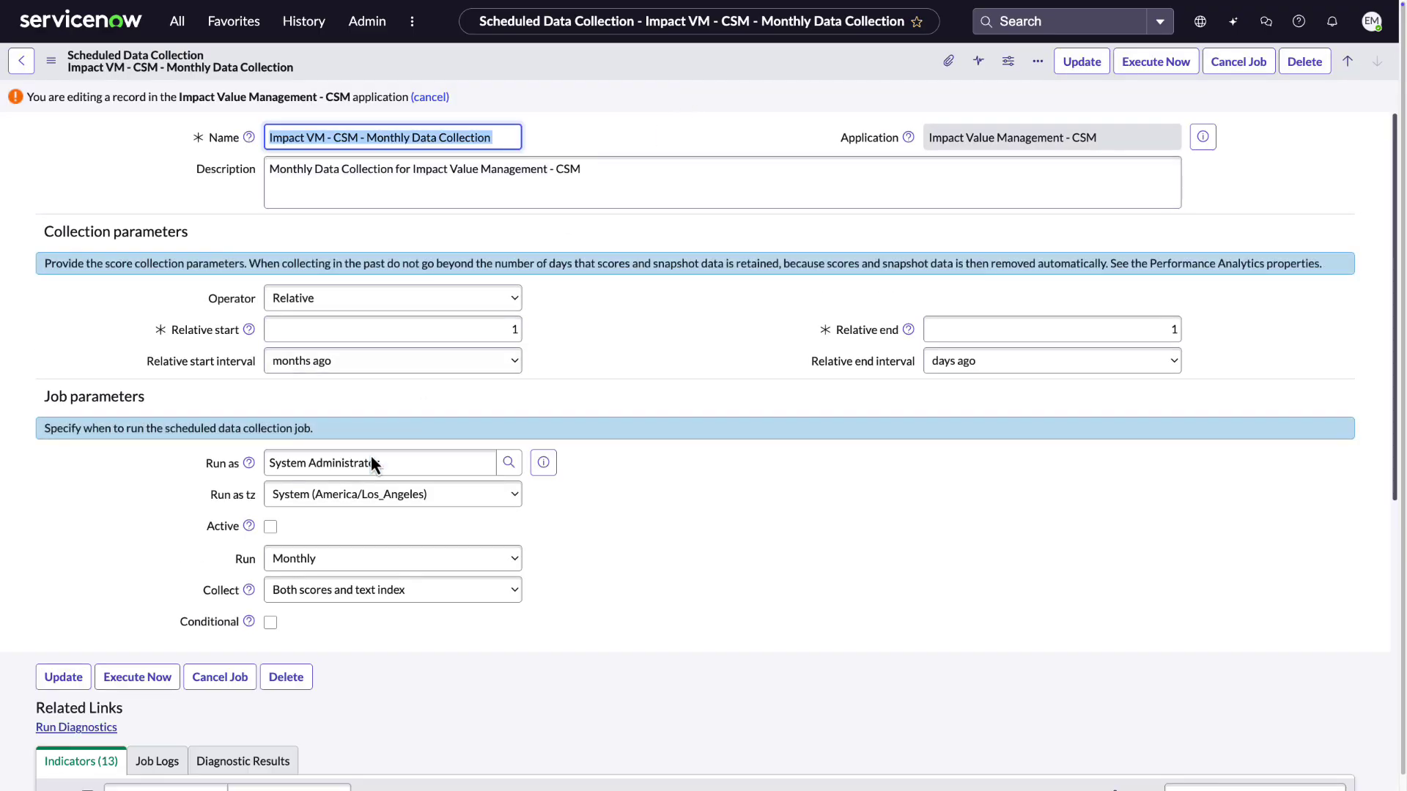
{"action": "left_click", "coordinate": [270, 528]}
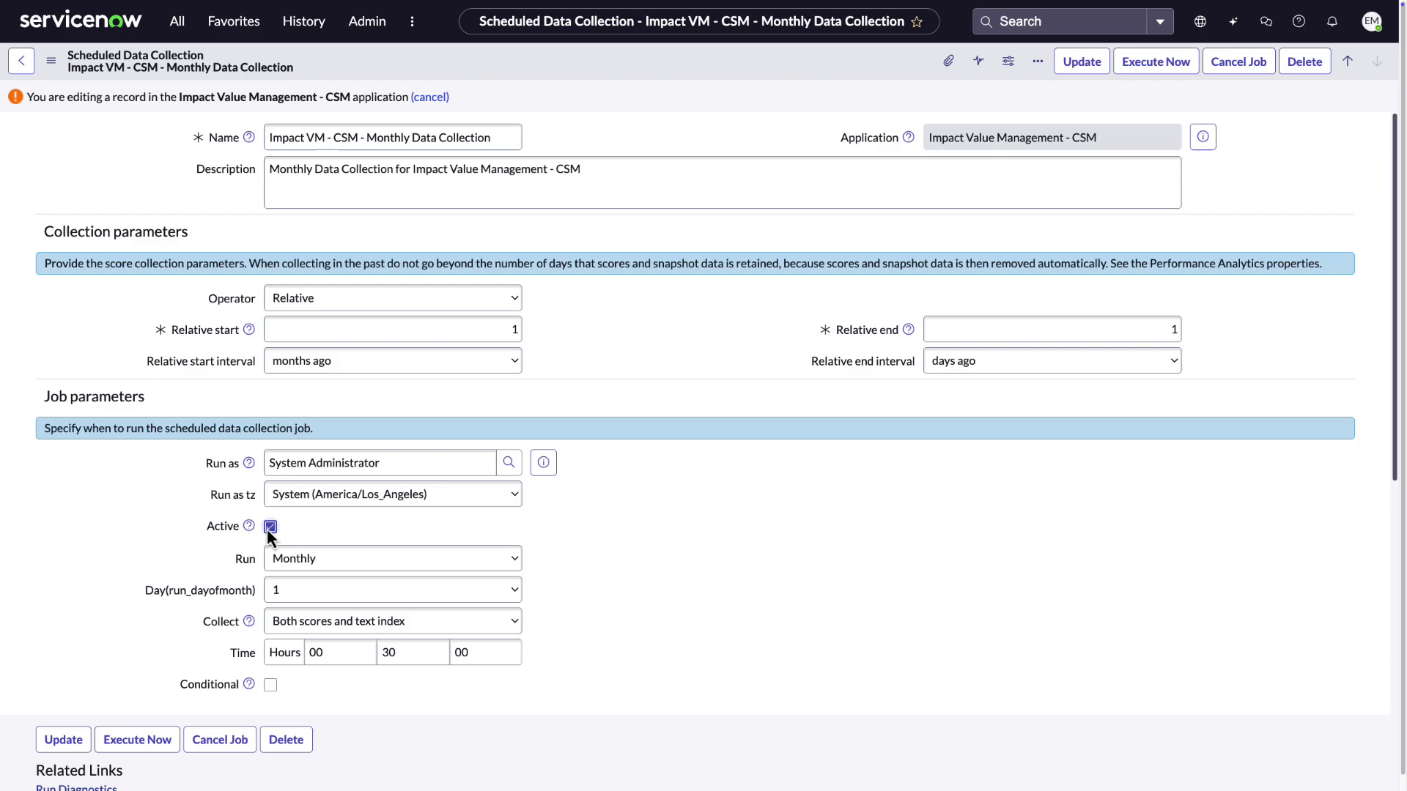
{"action": "left_click", "coordinate": [1085, 63]}
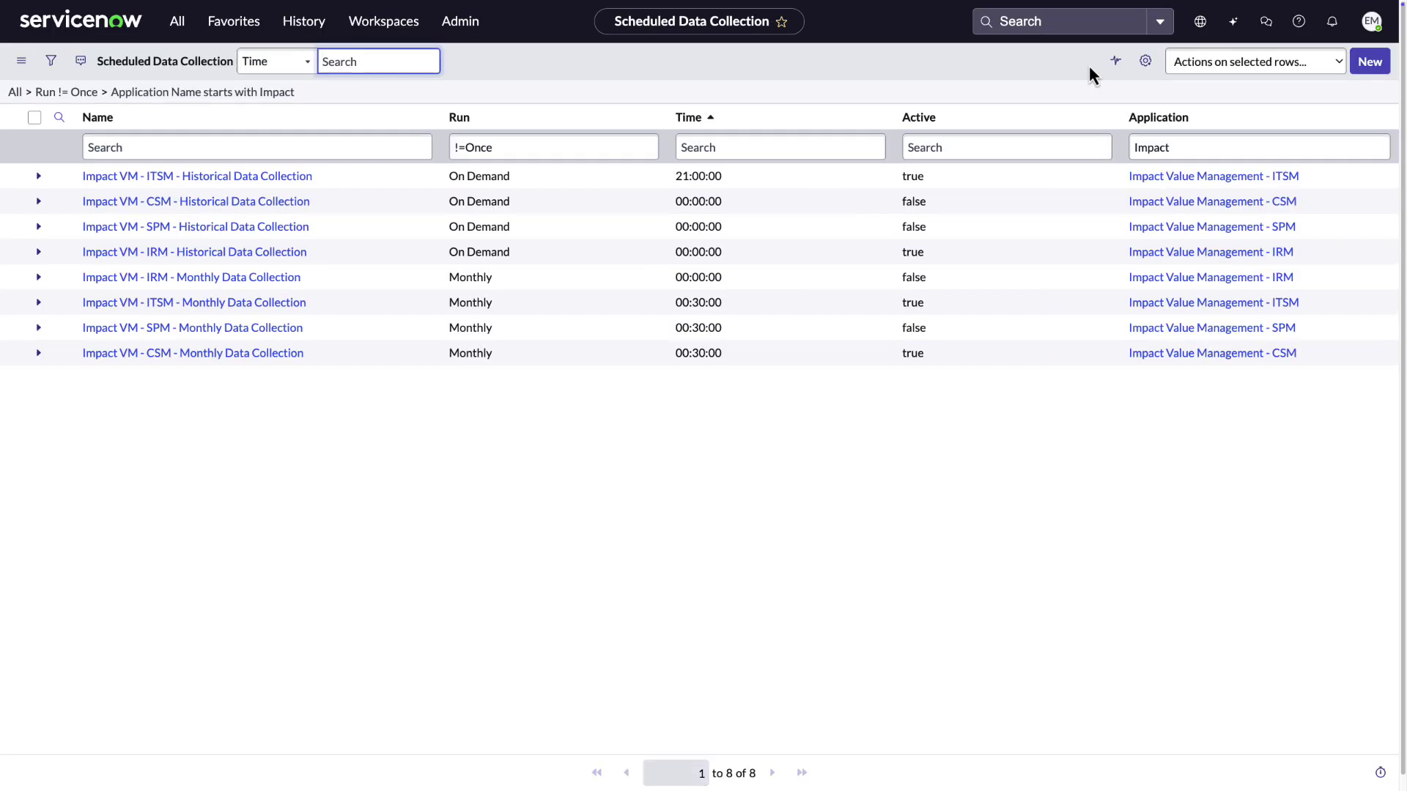
- Execute the Impact VM - CSM - Historical Data Collection job now from its own application scope
{"action": "left_click", "coordinate": [265, 210]}
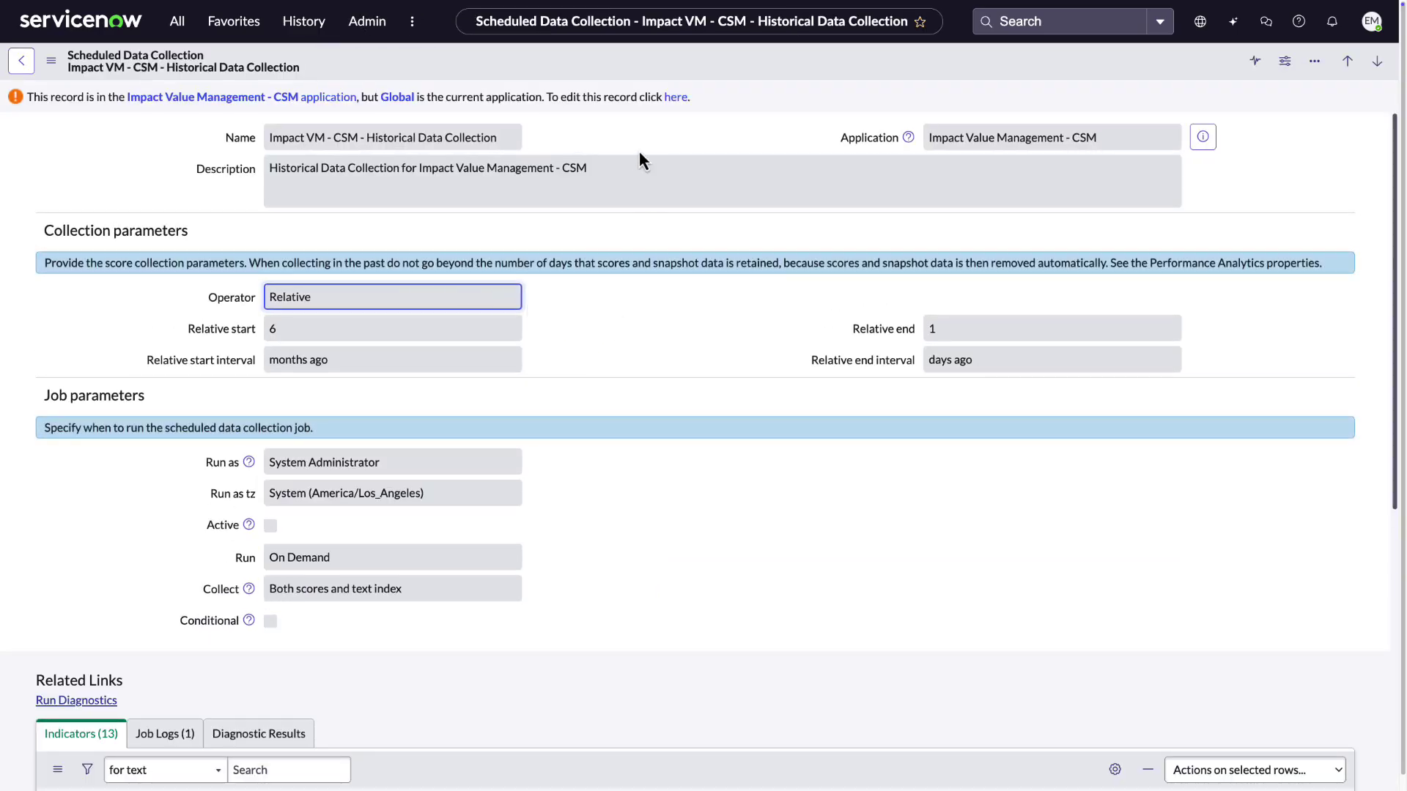
{"action": "left_click", "coordinate": [674, 98]}
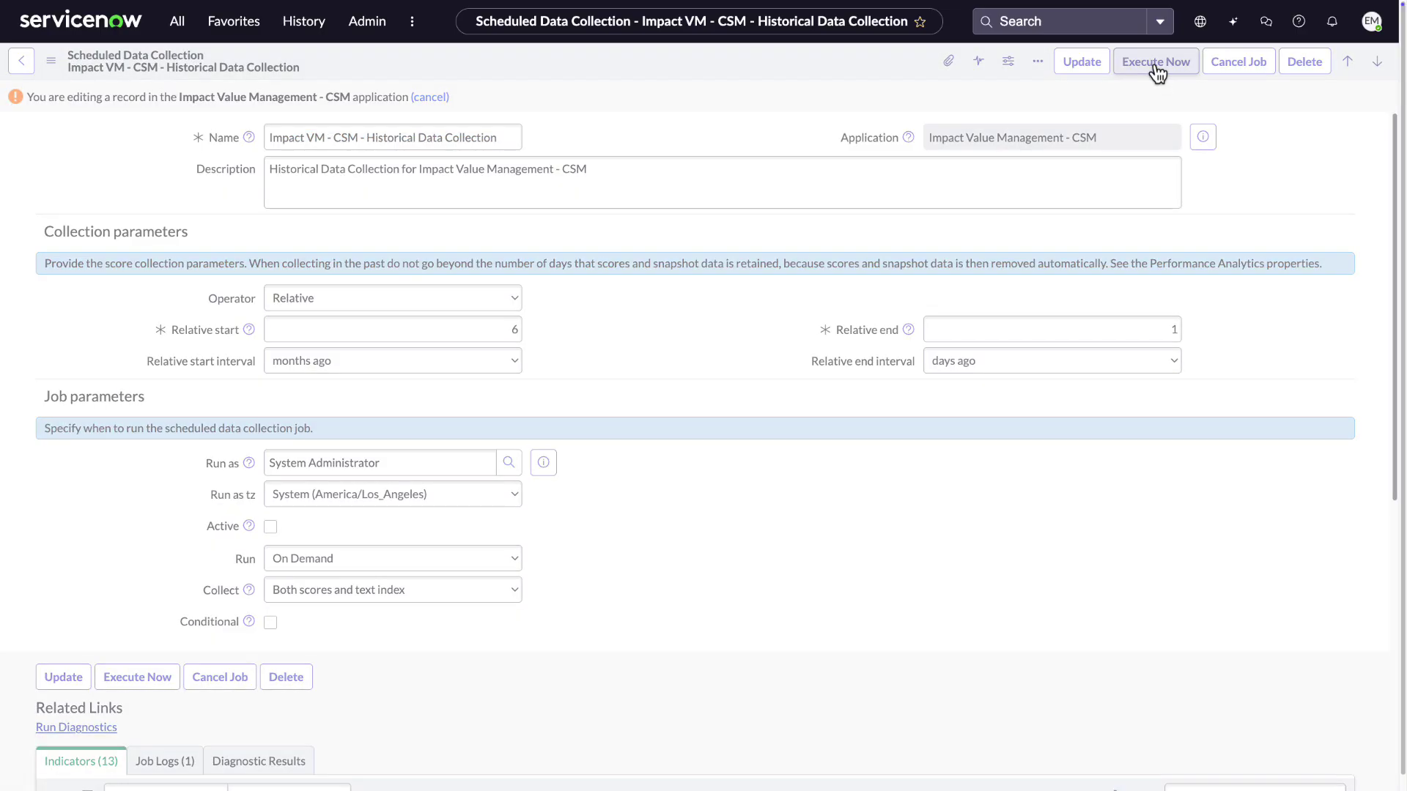
{"action": "left_click", "coordinate": [1155, 66]}
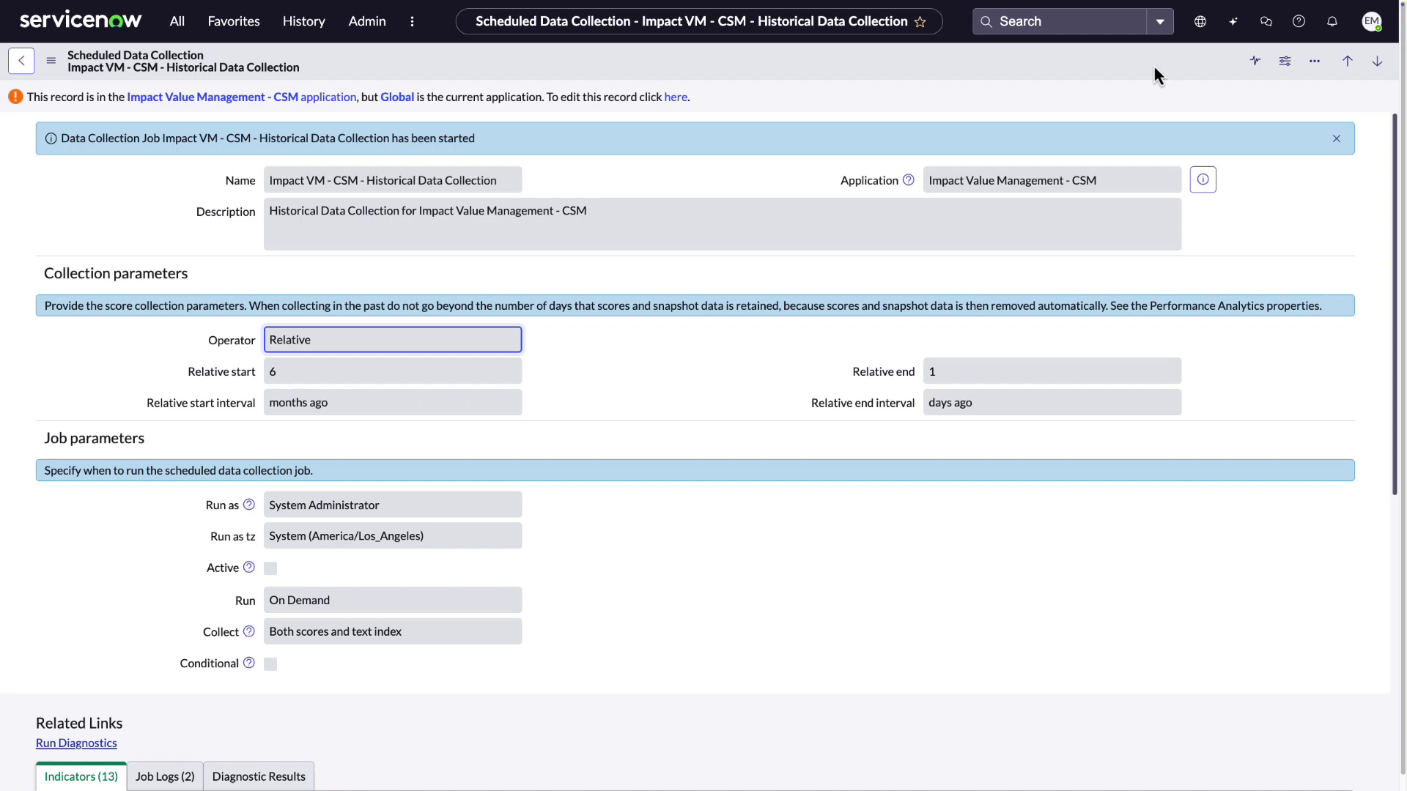